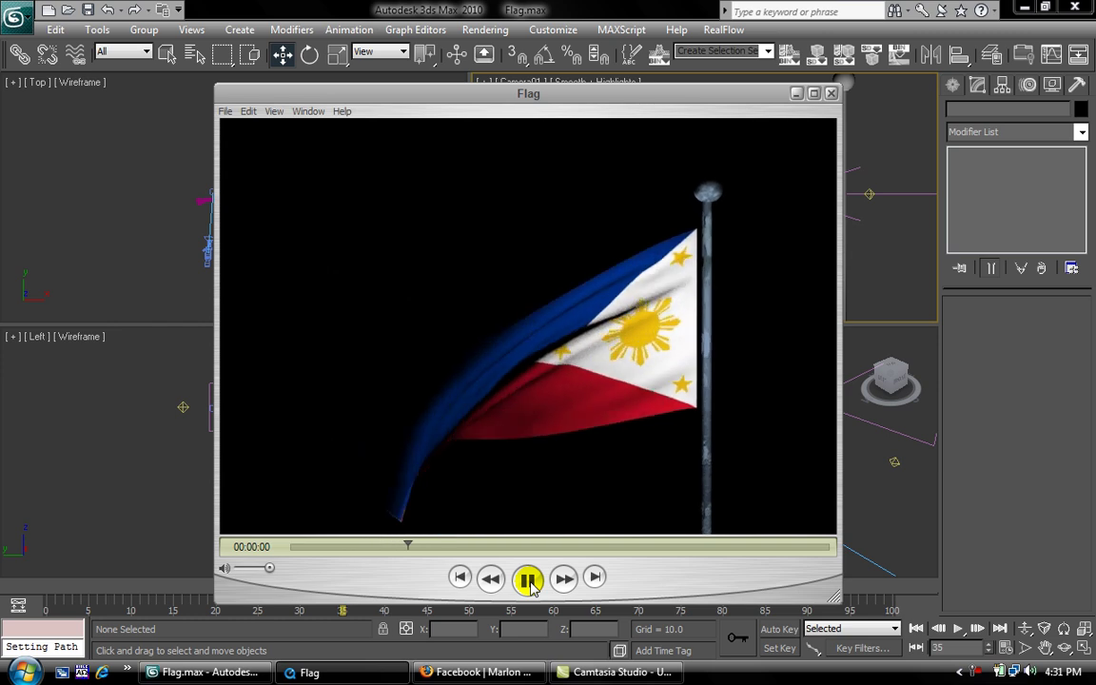
# Close the Flag video preview, then play and stop the waving flag animation at frame 68.
pyautogui.click(529, 580)
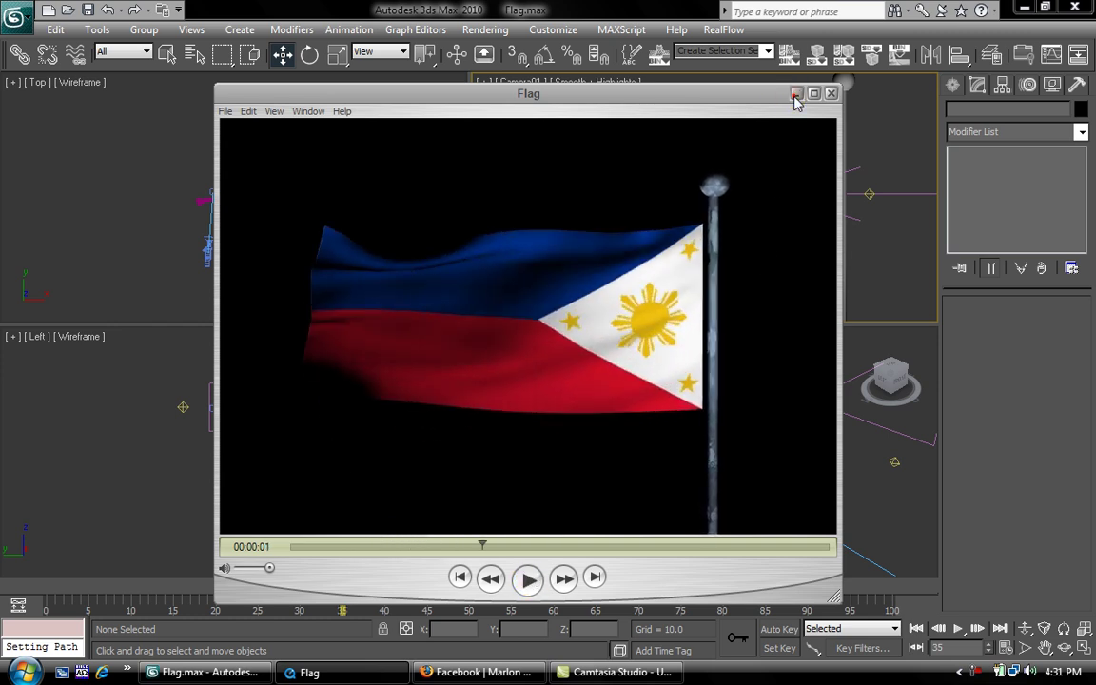
pyautogui.click(830, 94)
pyautogui.click(959, 629)
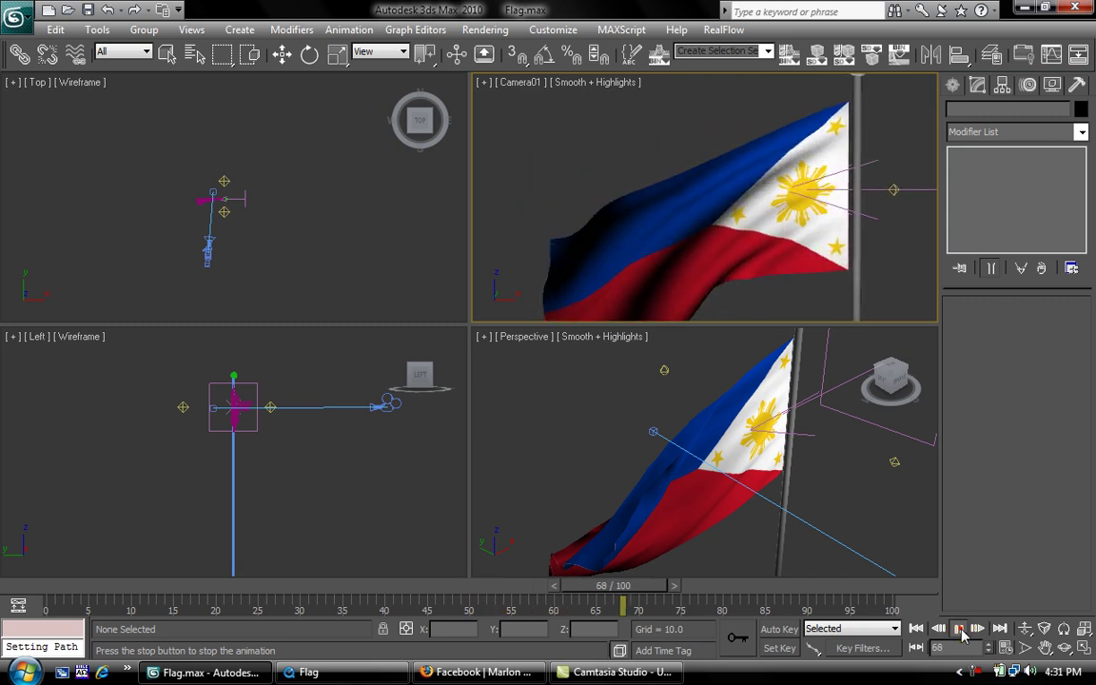
pyautogui.click(959, 630)
pyautogui.click(10, 18)
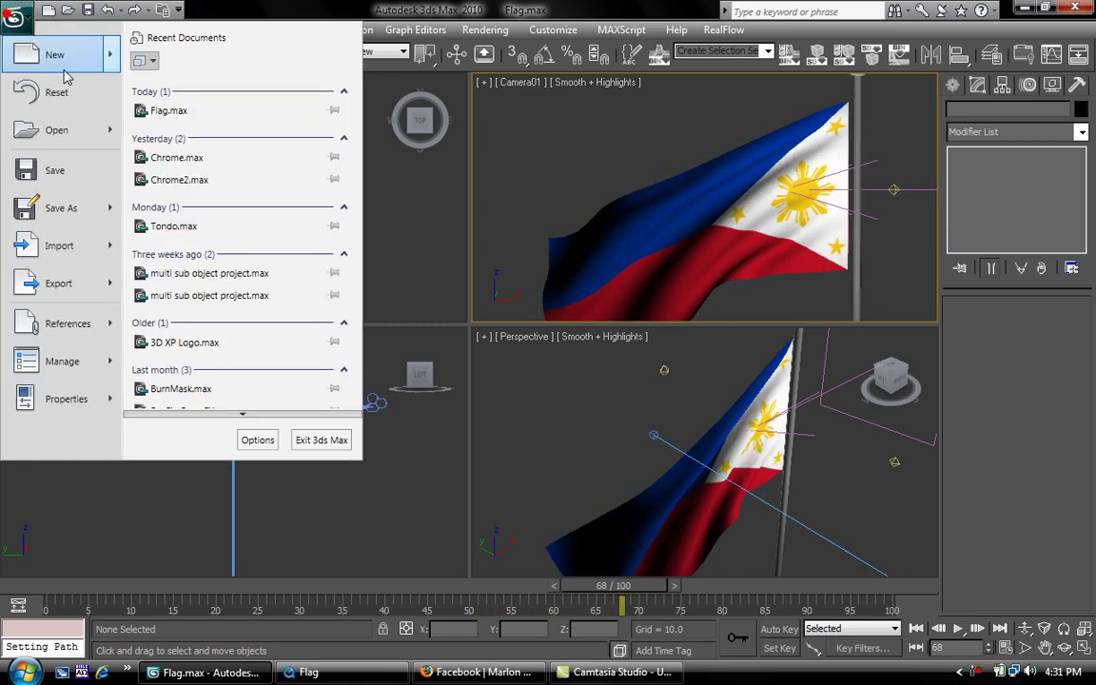
# Reset 3ds Max to a new empty scene without saving the current one.
pyautogui.click(69, 85)
pyautogui.click(555, 391)
pyautogui.click(508, 365)
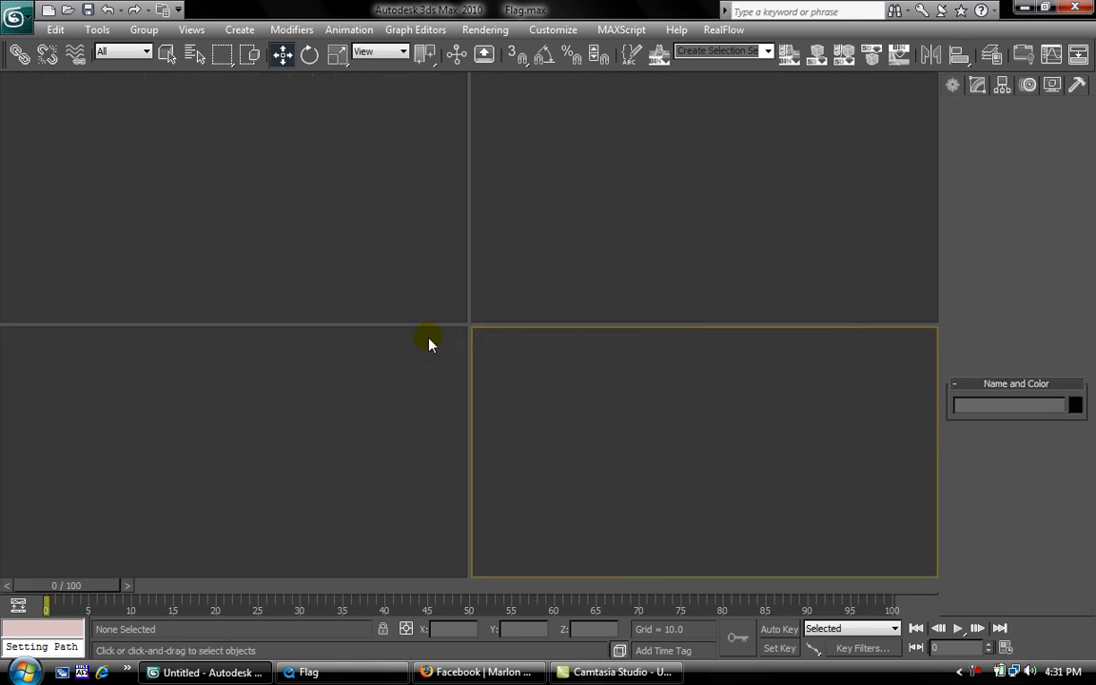
# Draw a plane in the maximized Front viewport.
pyautogui.click(581, 252)
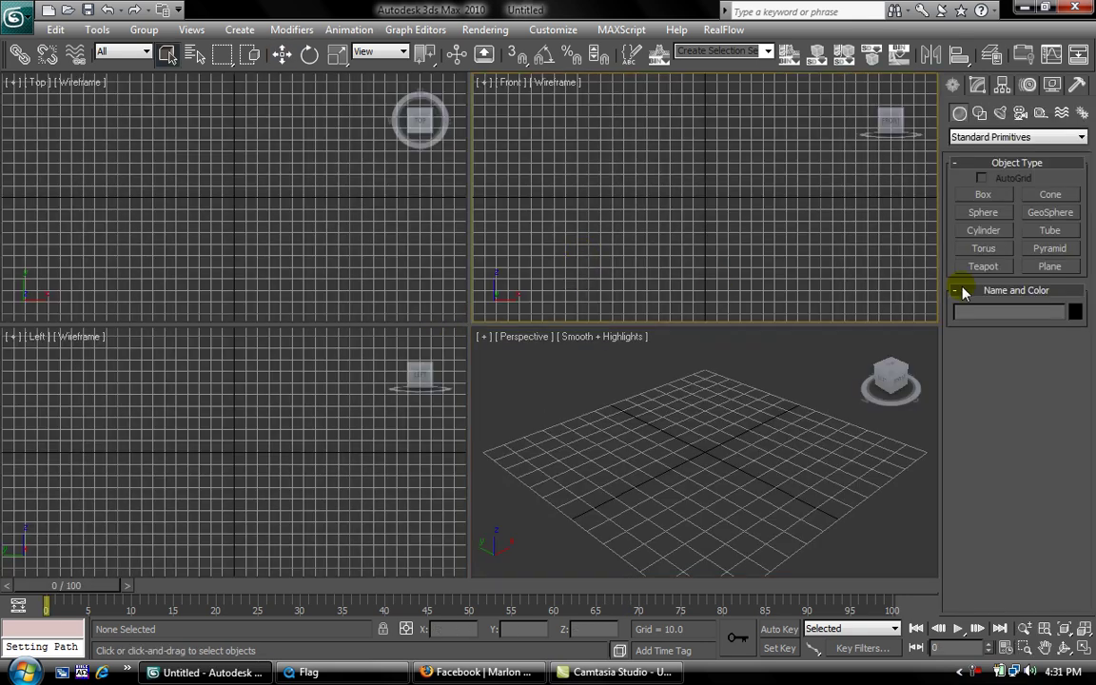
pyautogui.click(1049, 266)
pyautogui.hotkey('alt', 'w')
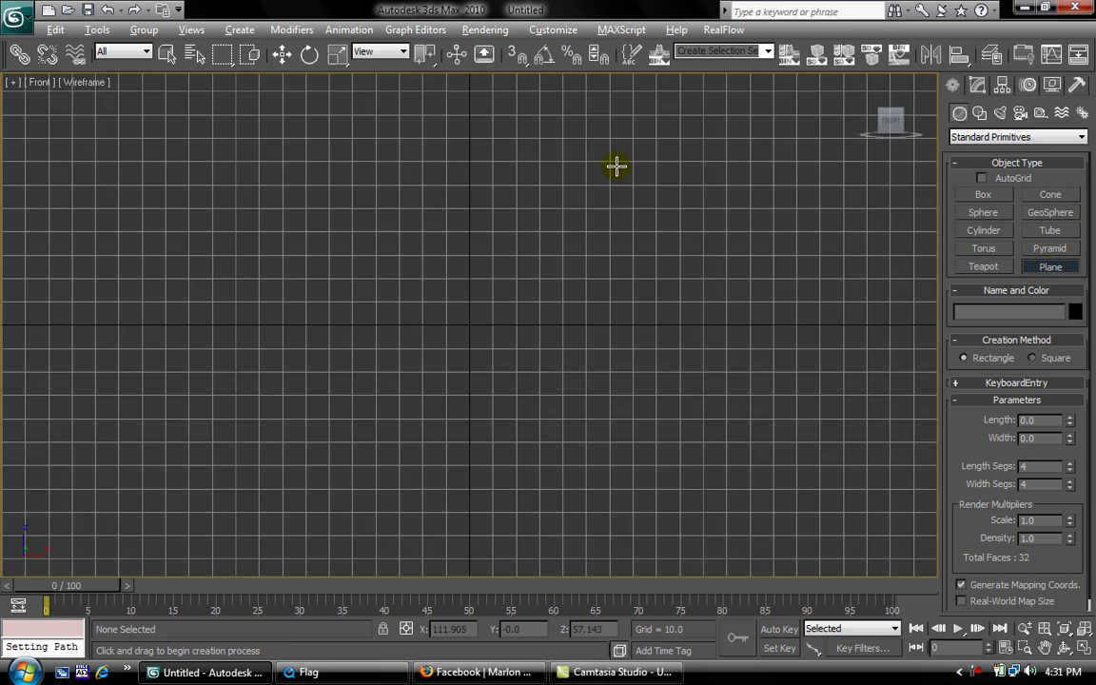
pyautogui.moveTo(112, 125); pyautogui.dragTo(791, 495)
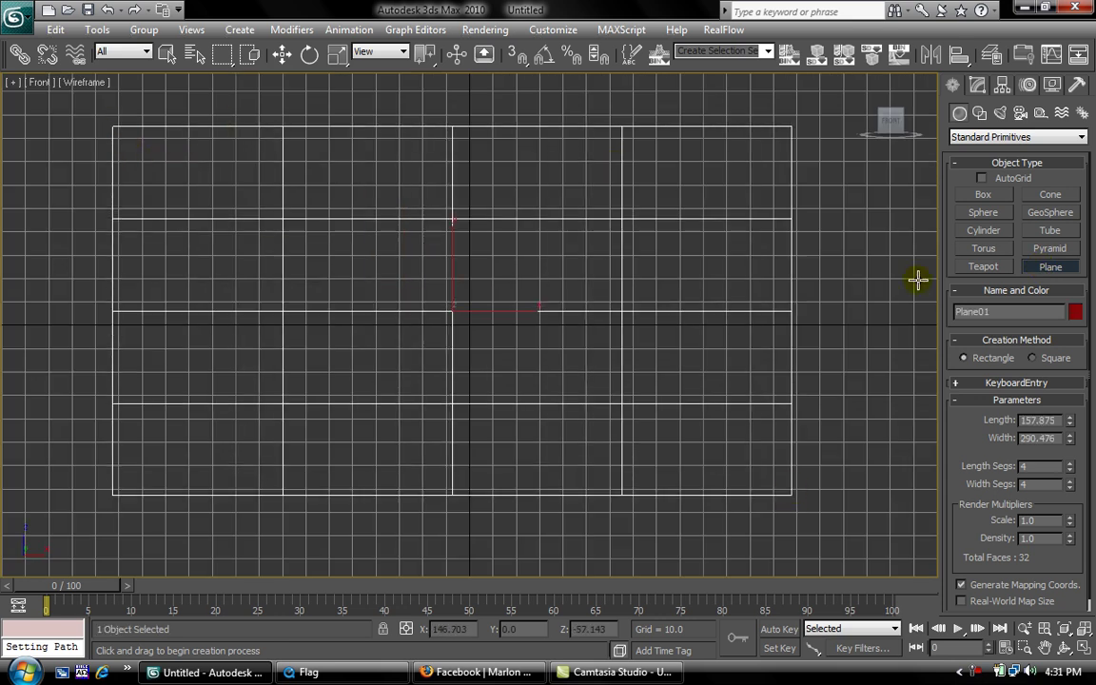
# Set the plane to Length 75, Width 140 with 20 × 20 length and width segments.
pyautogui.click(977, 85)
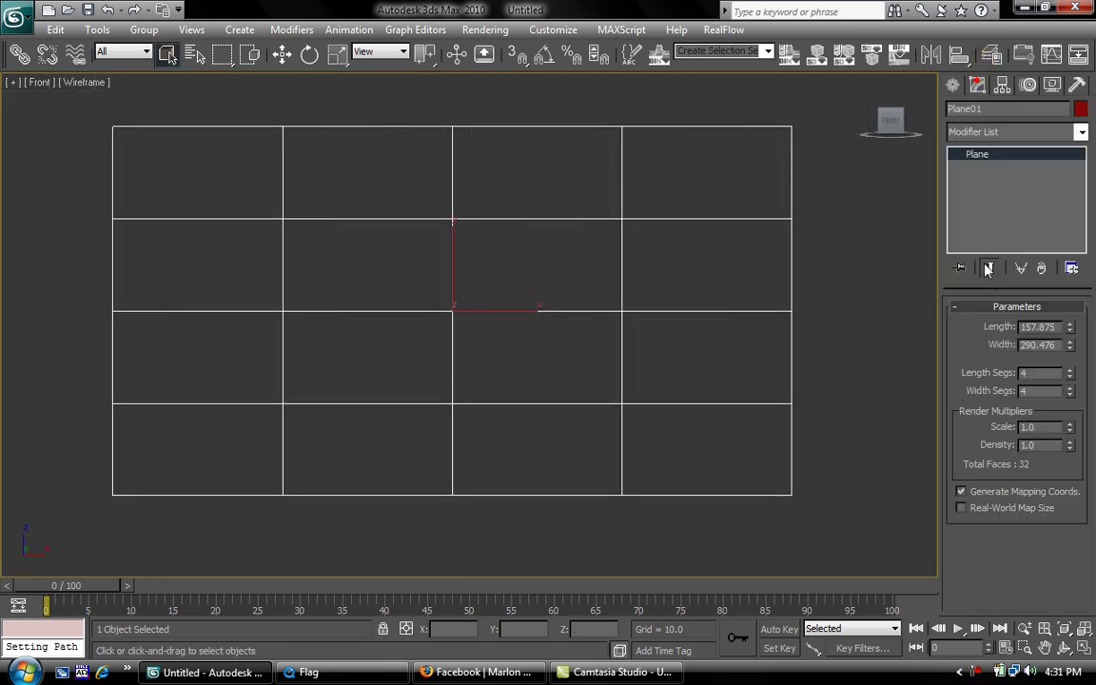
pyautogui.doubleClick(1056, 326)
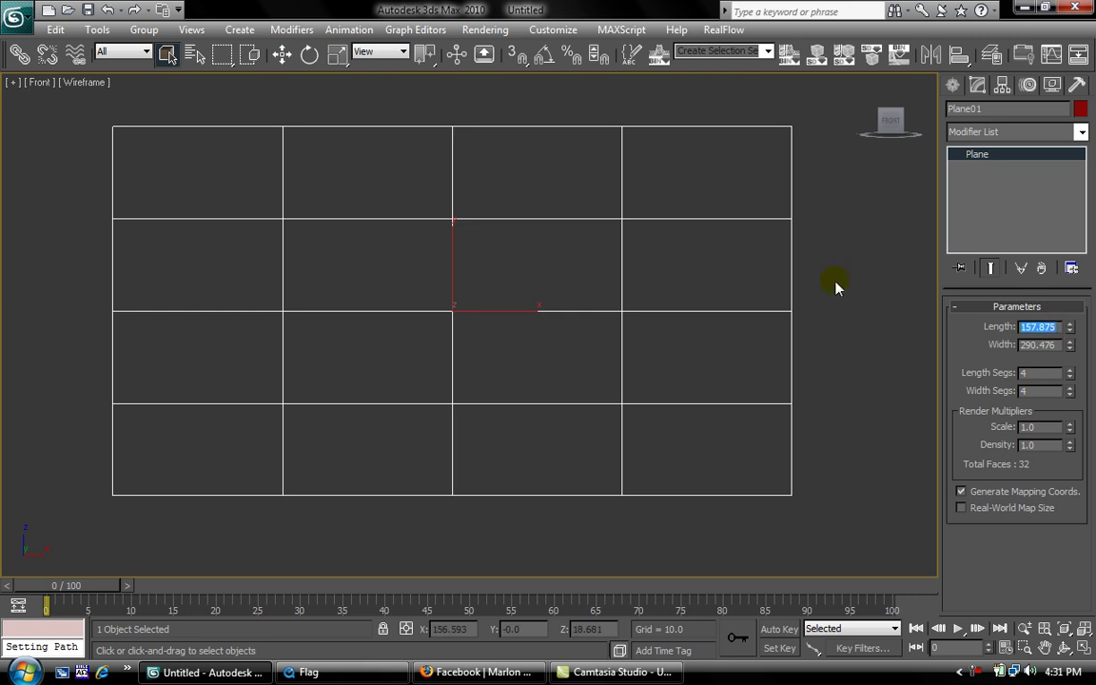
pyautogui.write('75')
pyautogui.press('Tab')
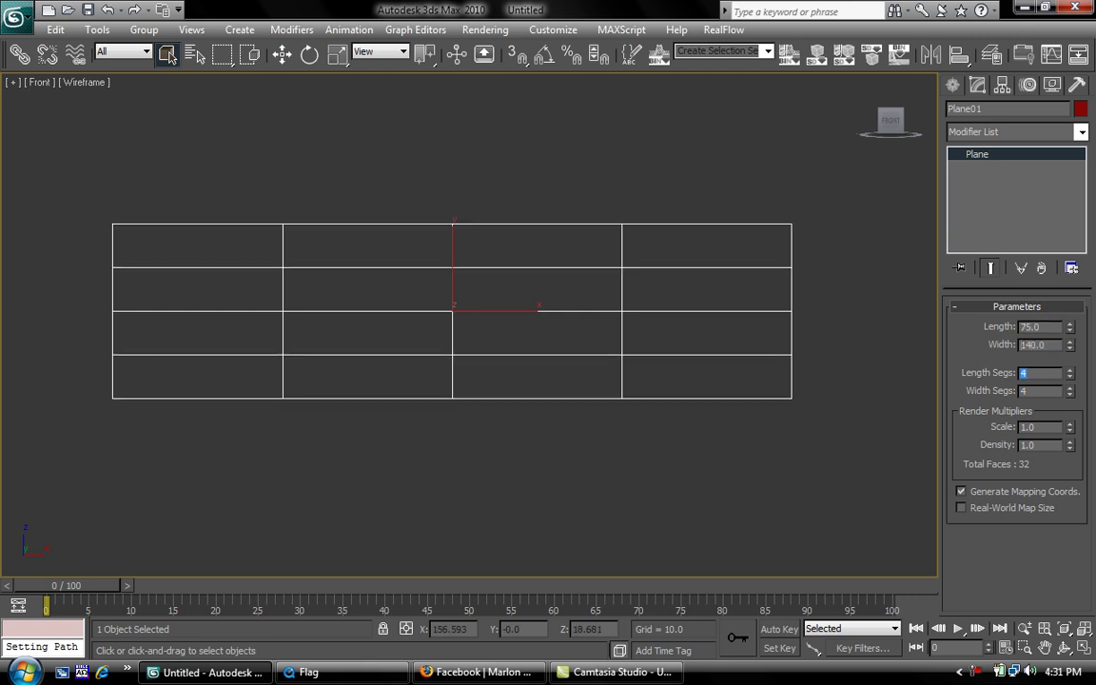
pyautogui.write('20')
pyautogui.press('Tab')
pyautogui.write('20')
pyautogui.press('Tab')
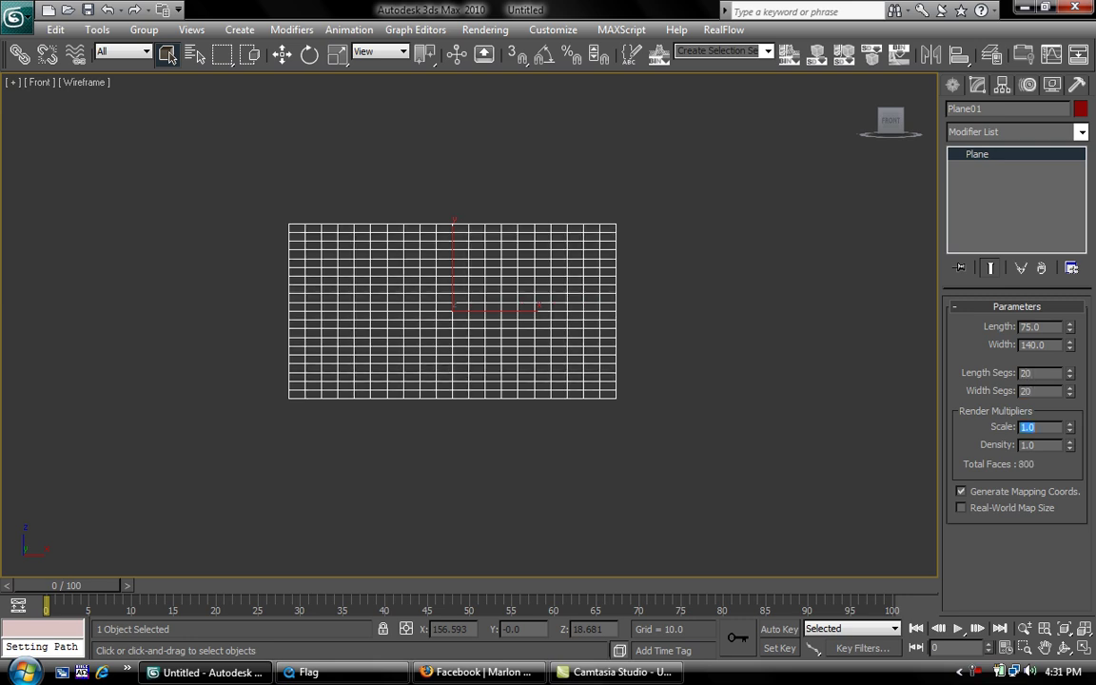
pyautogui.click(778, 264)
pyautogui.hotkey('alt', 'w')
pyautogui.click(403, 239)
# Create a thin cylinder in the Top view and maximize the Front view.
pyautogui.press('g')
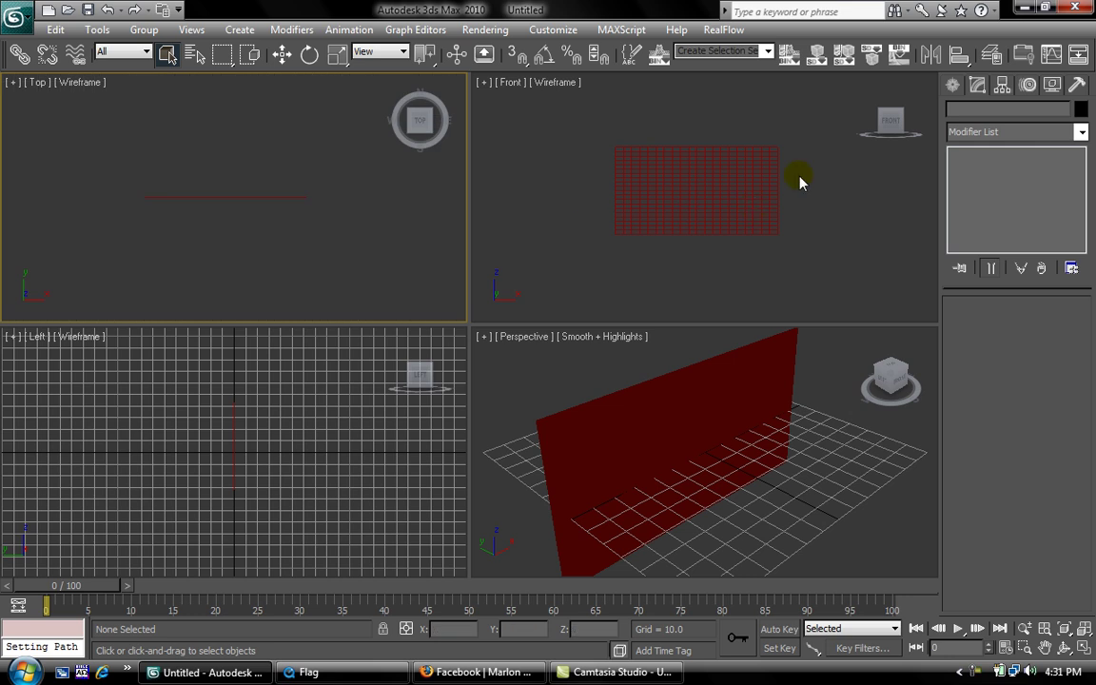
pyautogui.click(953, 86)
pyautogui.click(975, 230)
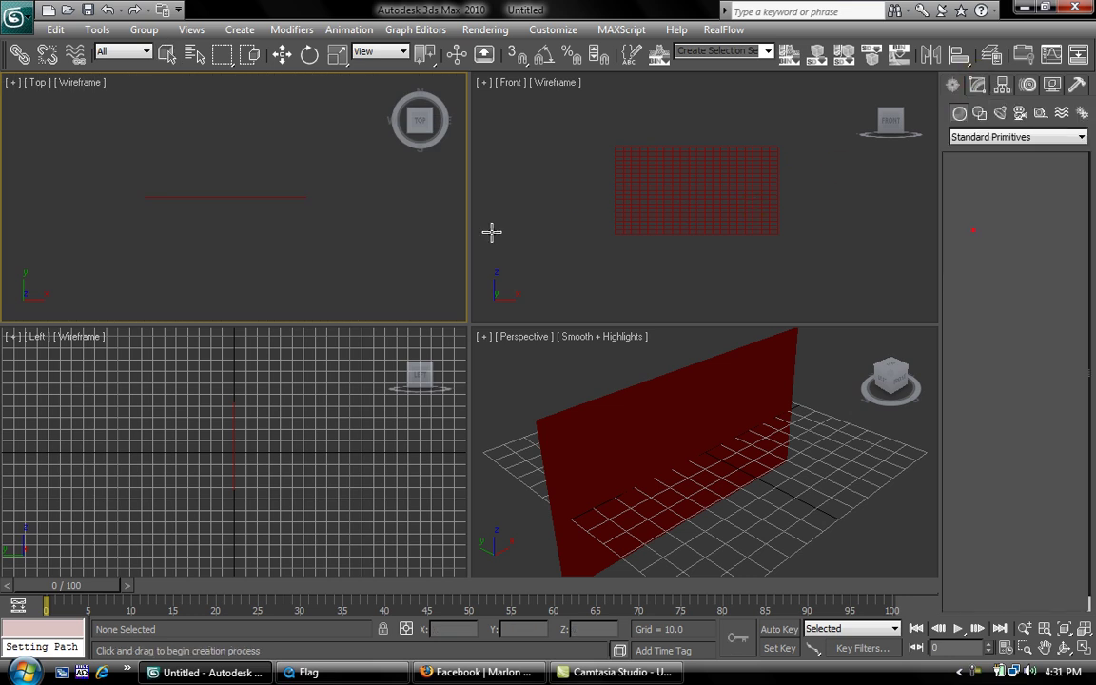
pyautogui.moveTo(318, 197); pyautogui.dragTo(321, 197)
pyautogui.click(297, 7)
pyautogui.rightClick(573, 202)
pyautogui.hotkey('alt', 'w')
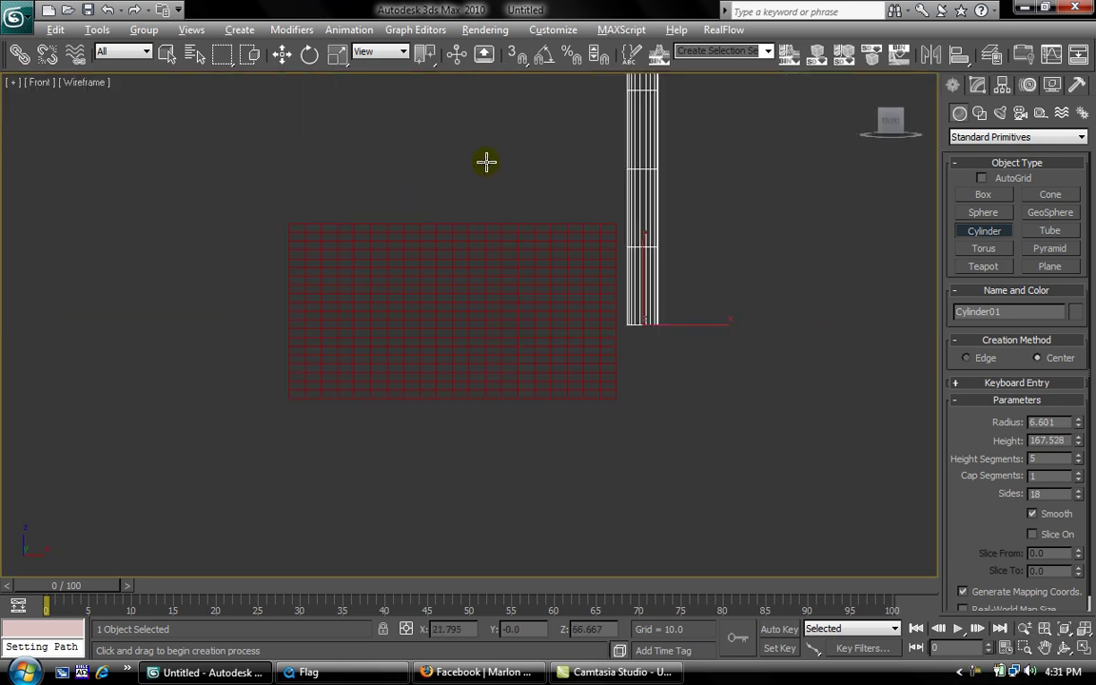
# Center the cylinder's pivot on the object and move the cylinder down.
pyautogui.click(1002, 85)
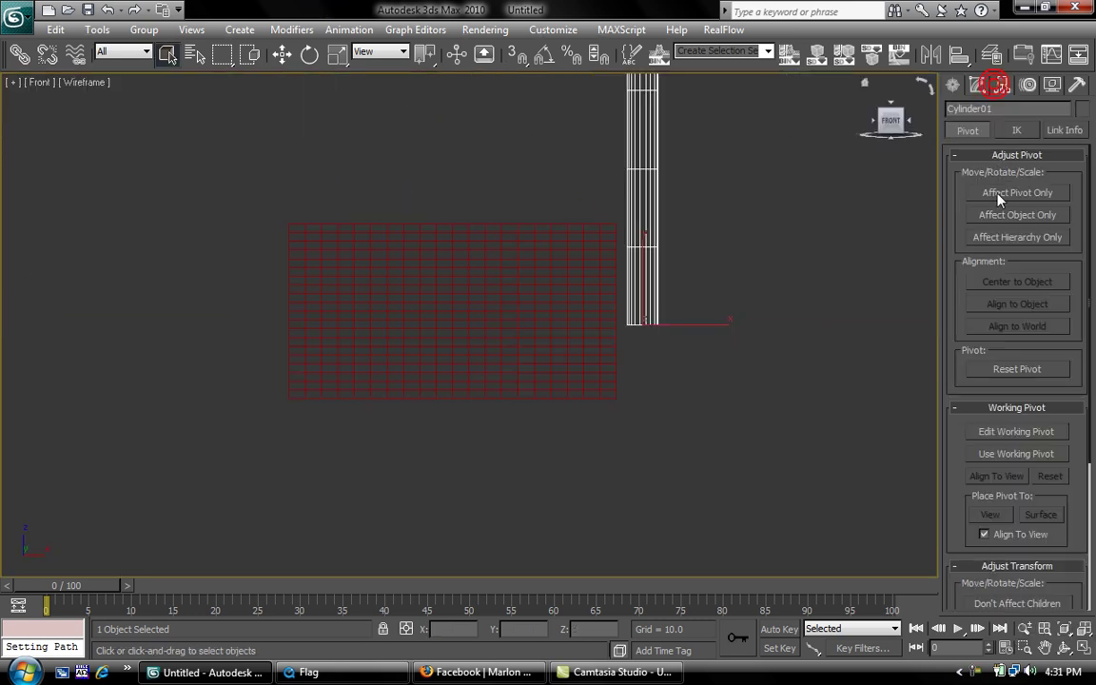
pyautogui.click(999, 196)
pyautogui.click(1004, 282)
pyautogui.click(1017, 193)
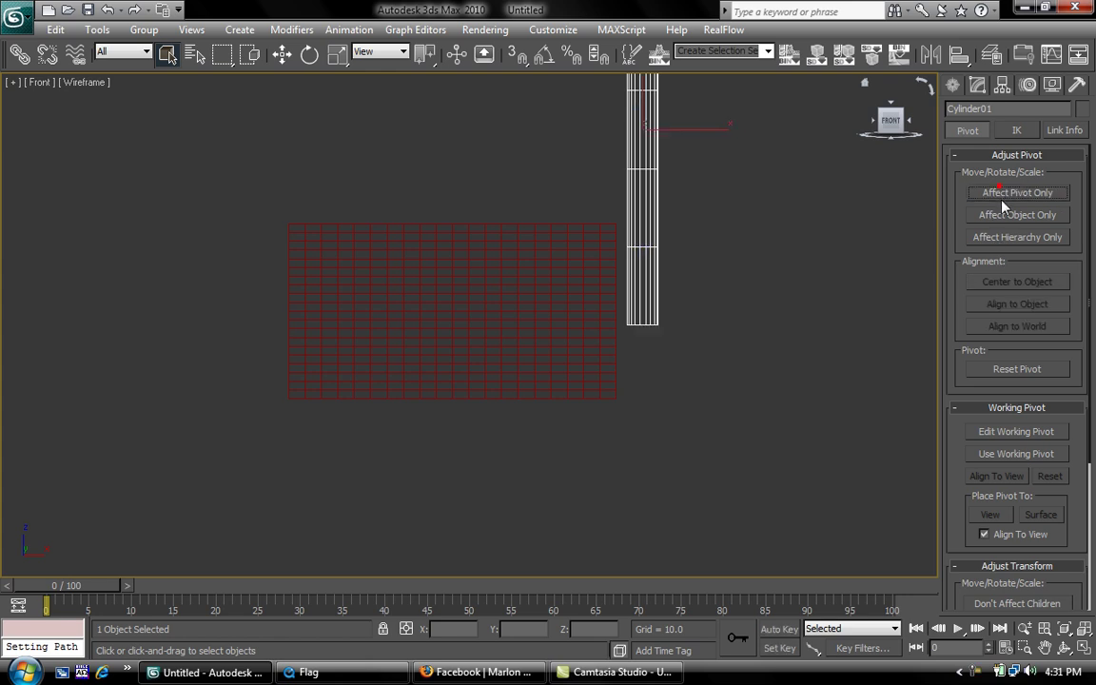
pyautogui.press('w')
pyautogui.moveTo(643, 85); pyautogui.dragTo(640, 343)
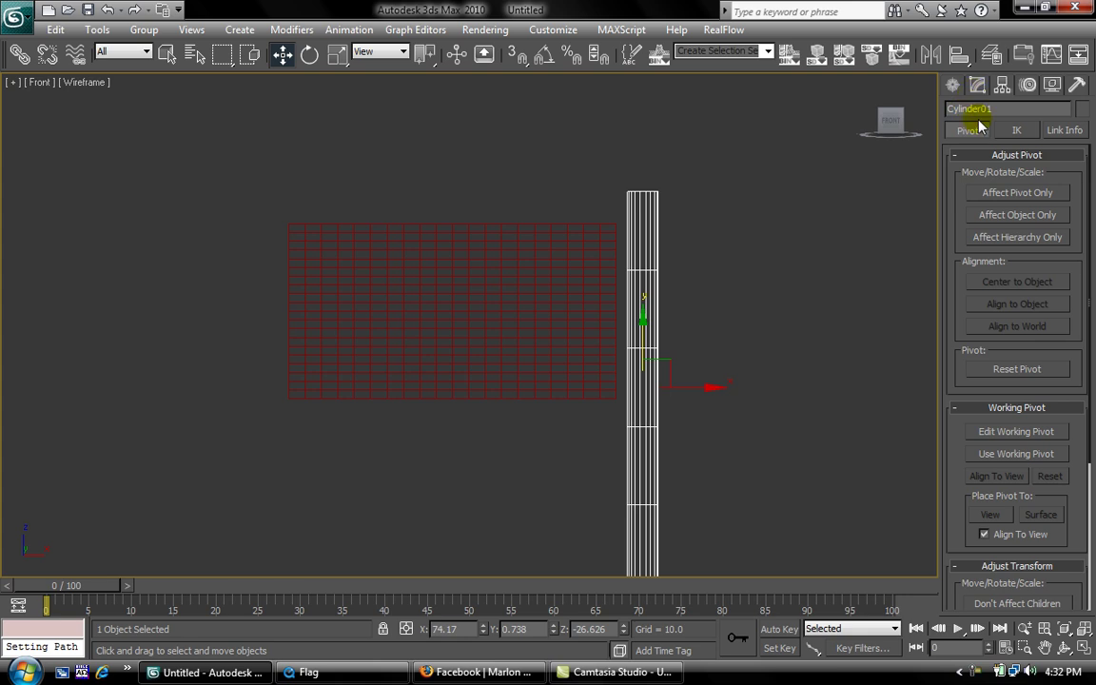
# Give the cylinder radius 2.5 and a Height of 200.
pyautogui.click(973, 86)
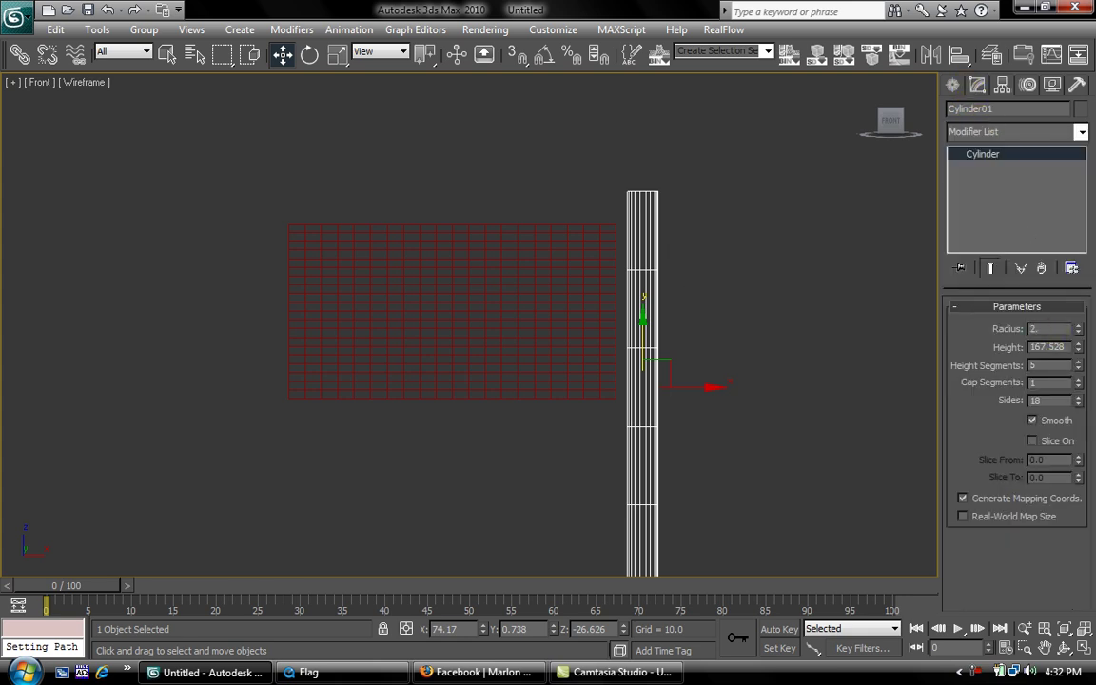
pyautogui.write('20')
pyautogui.press('Tab')
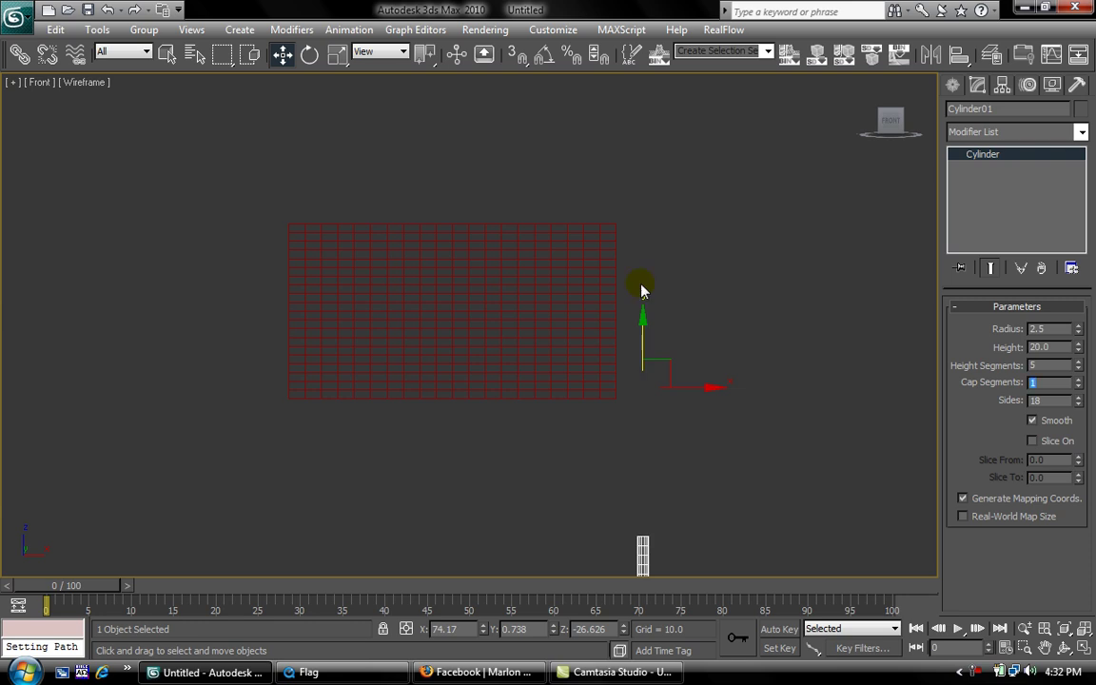
pyautogui.doubleClick(1047, 347)
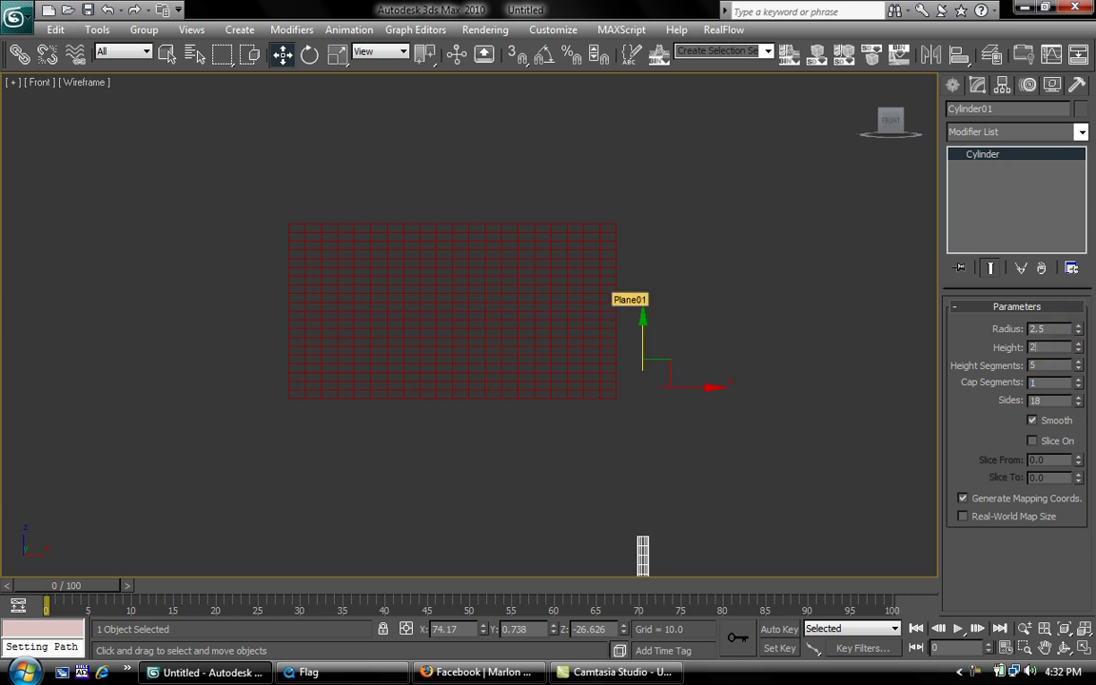
pyautogui.write('200')
pyautogui.press('Tab')
# Position the pole against the plane's right edge.
pyautogui.moveTo(684, 386); pyautogui.dragTo(667, 386)
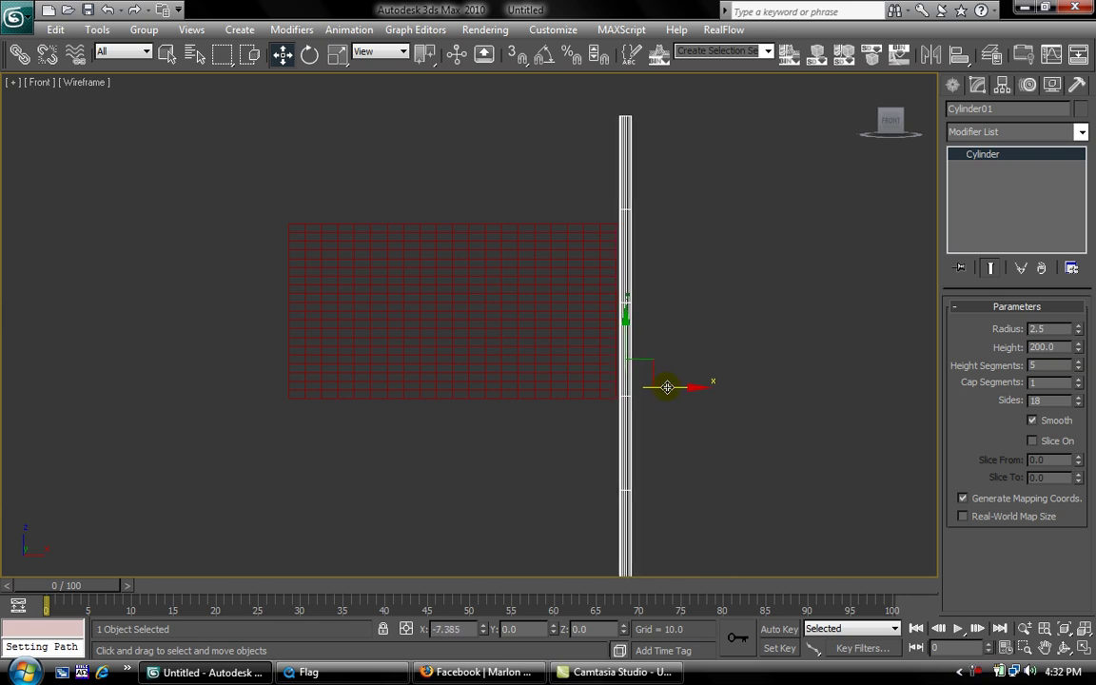
pyautogui.moveTo(626, 338); pyautogui.dragTo(626, 382)
pyautogui.click(518, 512)
pyautogui.scroll(5, 519, 504)
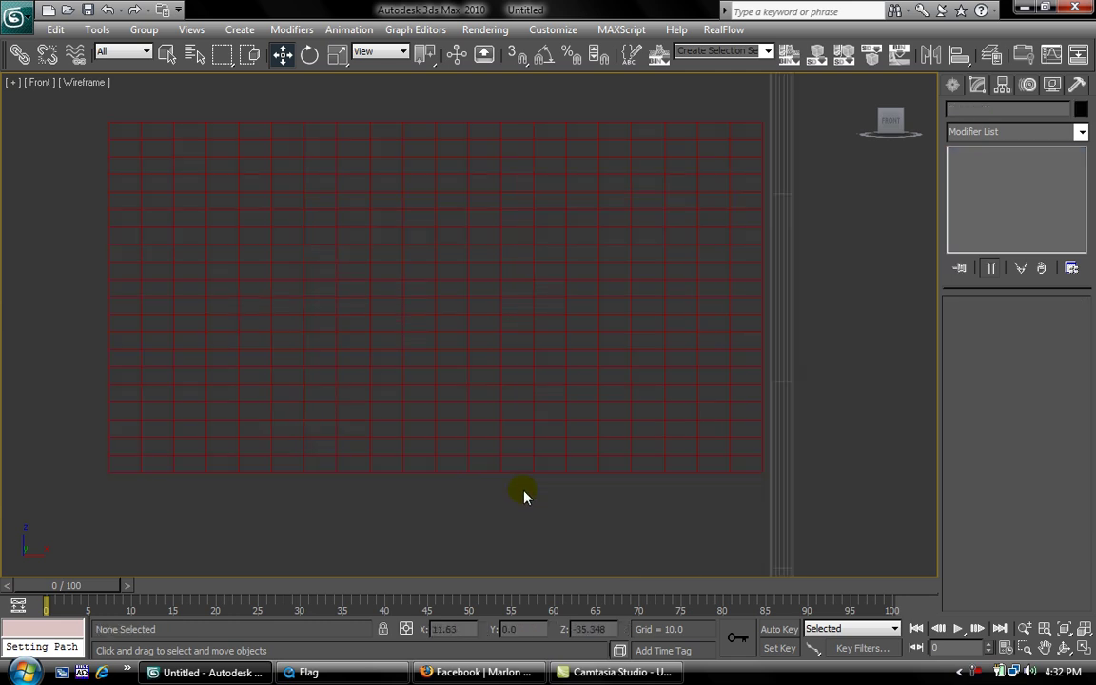
# Add a Cloth modifier to the flag plane.
pyautogui.press('F3')
pyautogui.moveTo(612, 486); pyautogui.dragTo(646, 522)
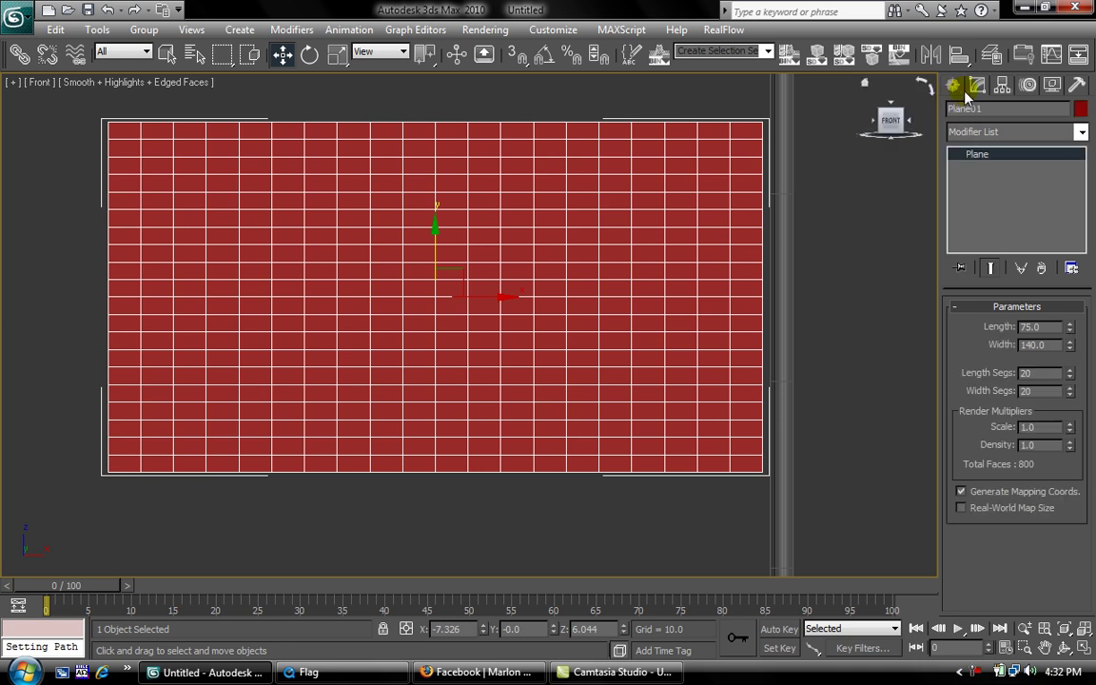
pyautogui.click(1081, 132)
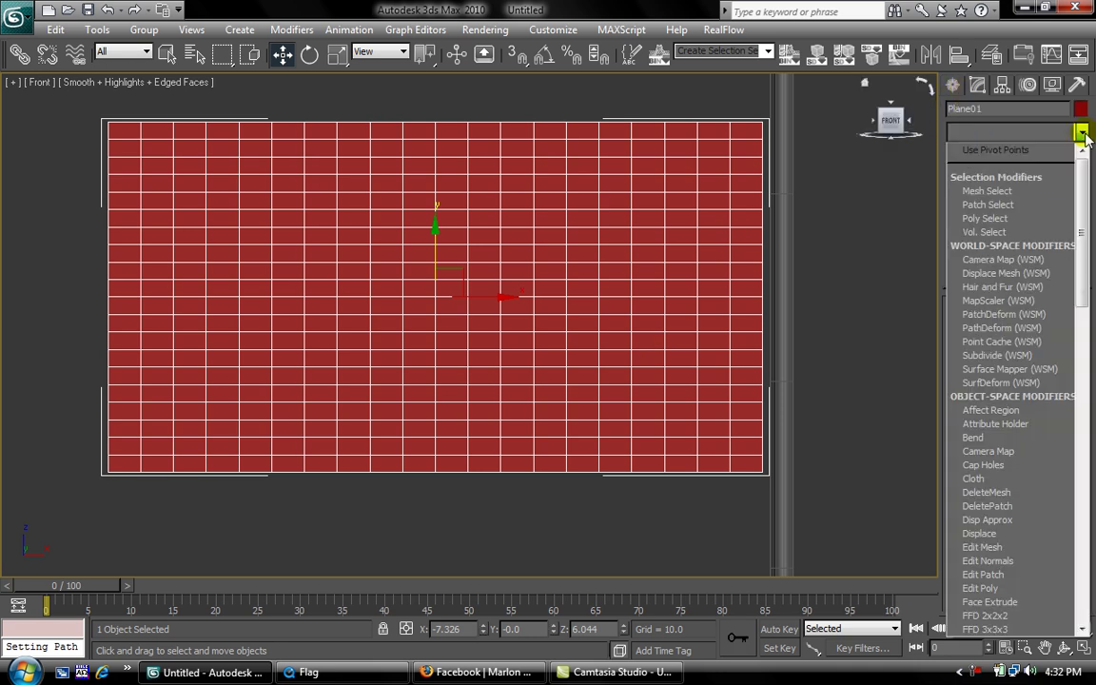
pyautogui.write('cl')
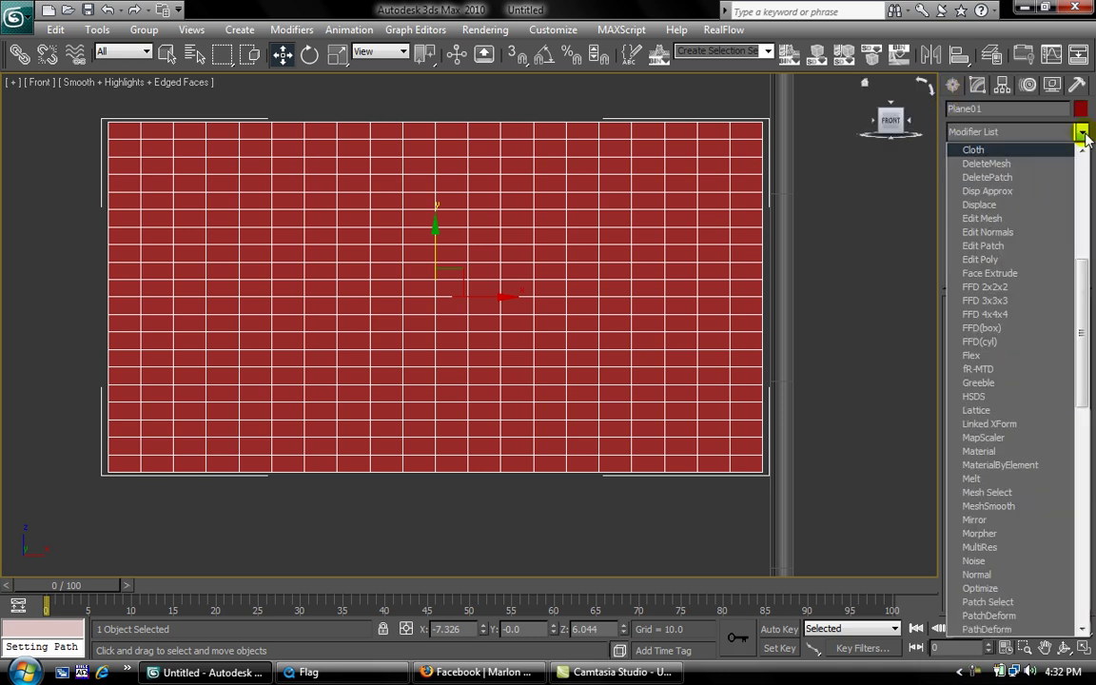
pyautogui.press('Return')
# Group the plane's right-edge vertices as a cloth group named 'Flag Vert'.
pyautogui.click(973, 154)
pyautogui.click(1003, 167)
pyautogui.moveTo(758, 270); pyautogui.dragTo(761, 478)
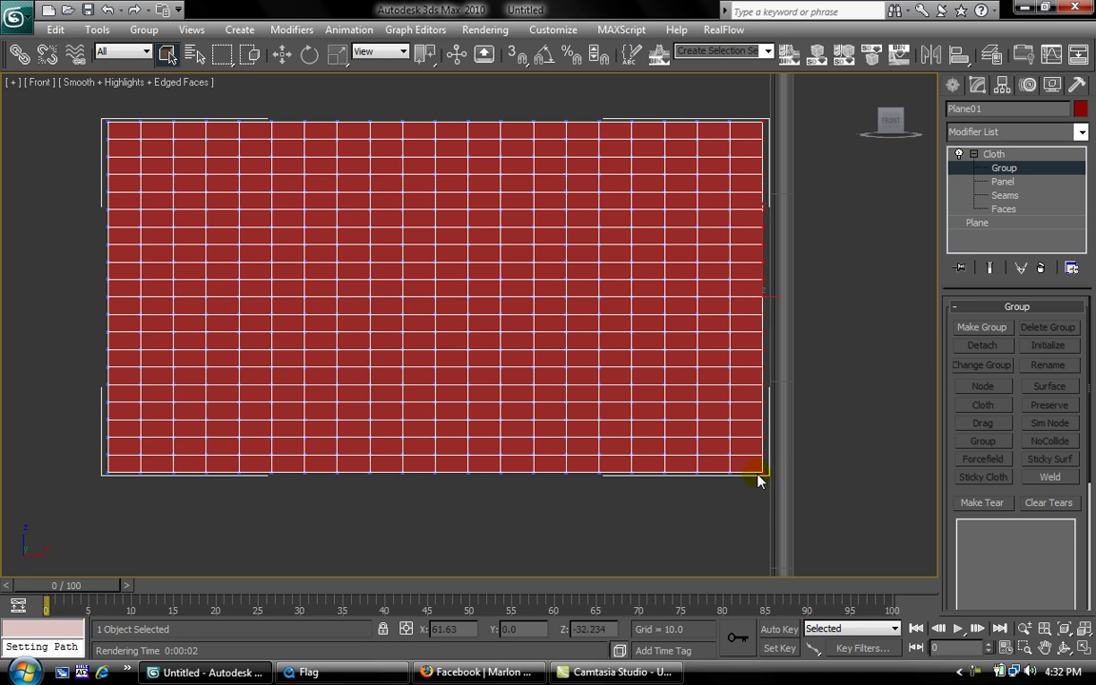
pyautogui.click(968, 334)
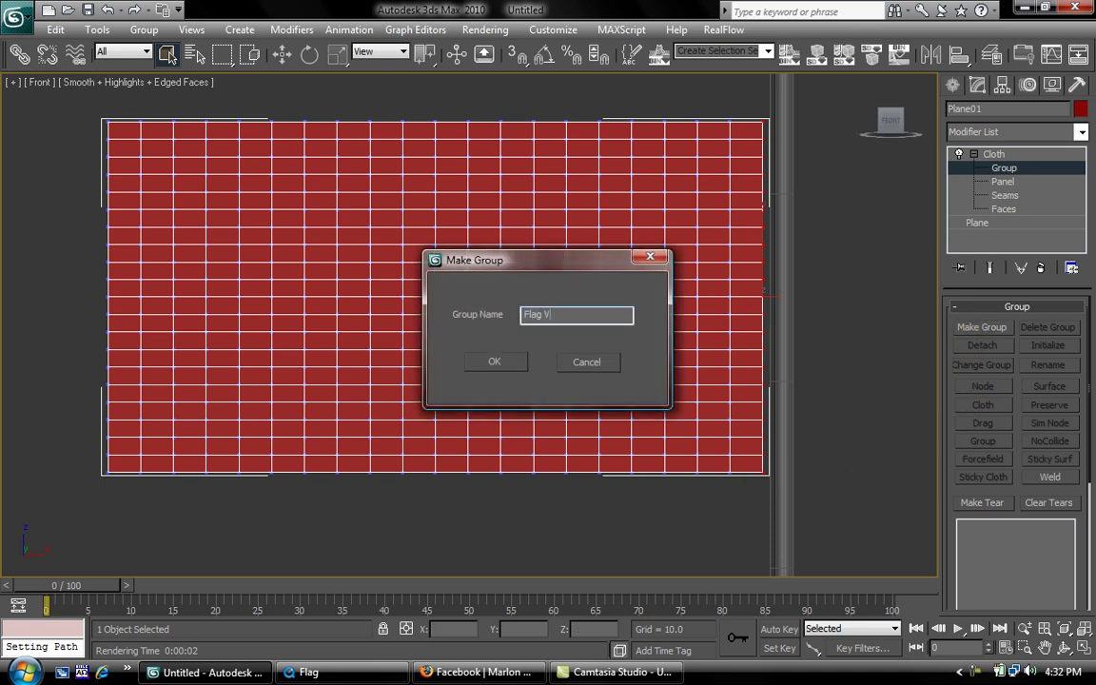
pyautogui.write('Flag Vert')
pyautogui.press('Return')
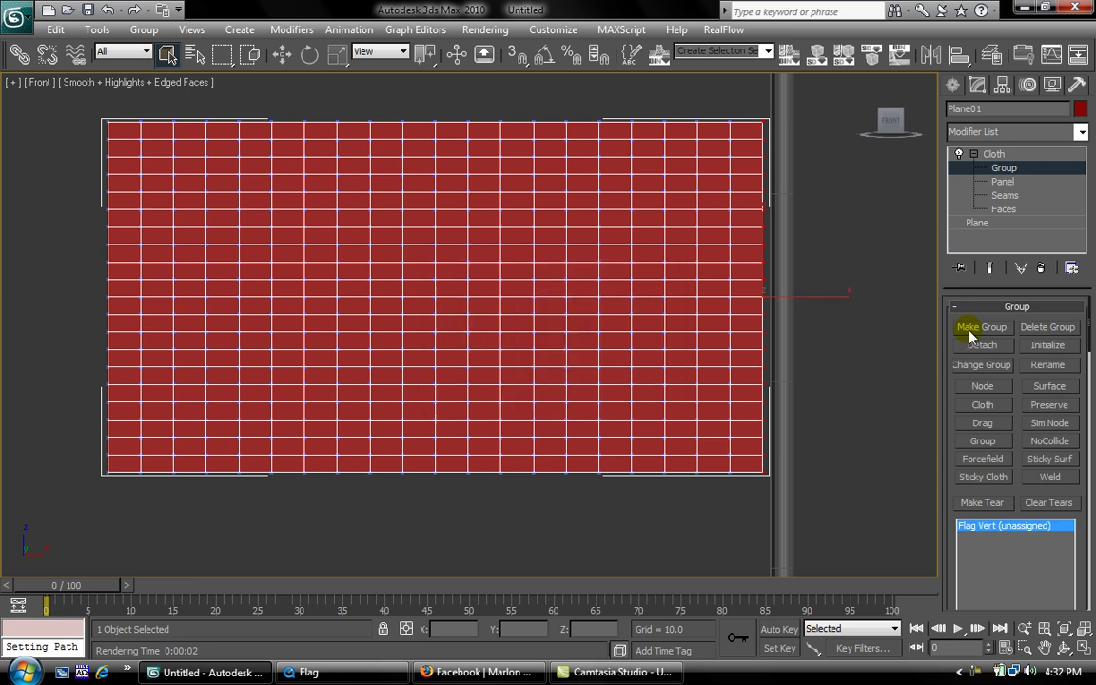
# Attach the Flag Vert group as a node to the cylinder pole and exit sub-object mode.
pyautogui.click(962, 387)
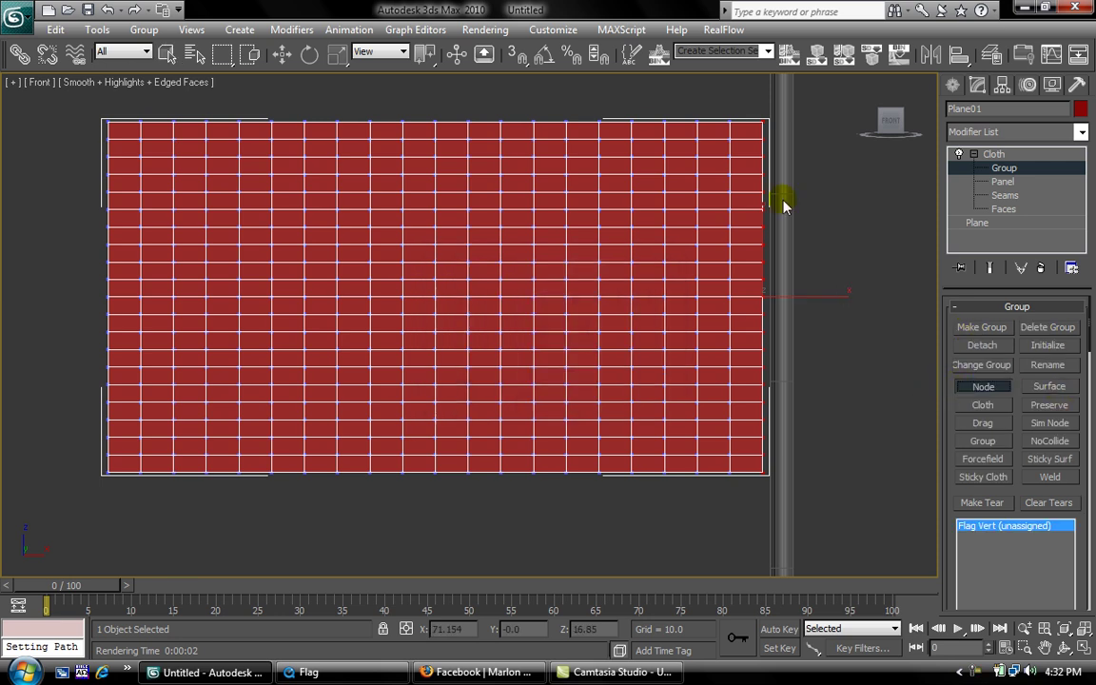
pyautogui.click(781, 161)
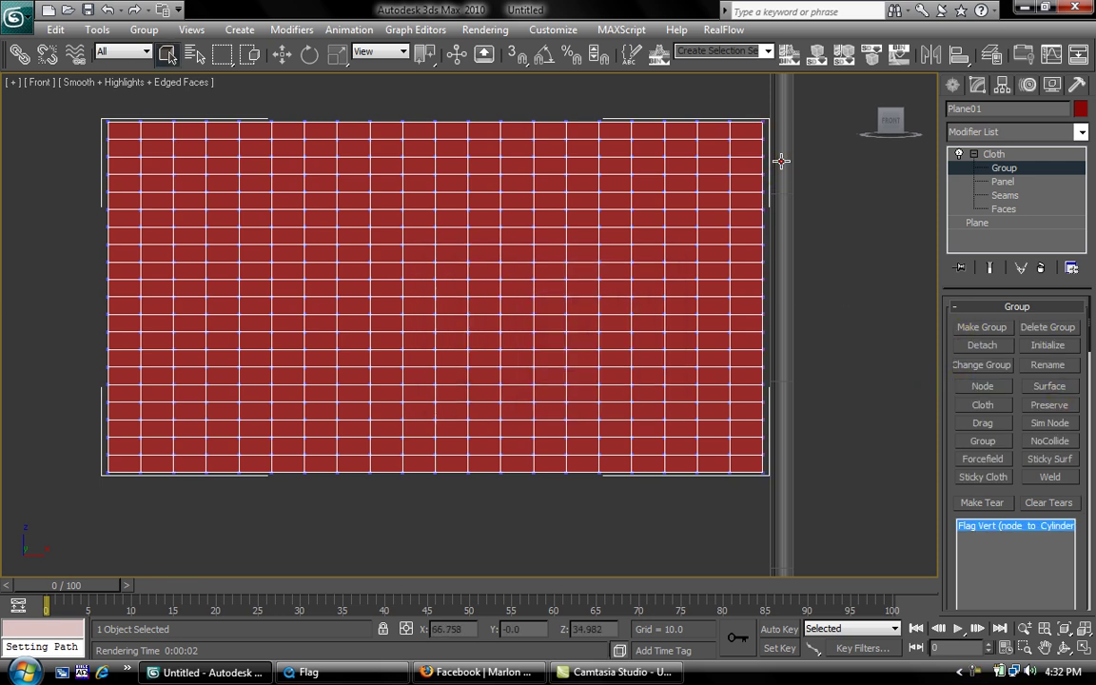
pyautogui.click(727, 86)
pyautogui.click(981, 154)
pyautogui.click(974, 155)
pyautogui.click(975, 155)
pyautogui.click(701, 107)
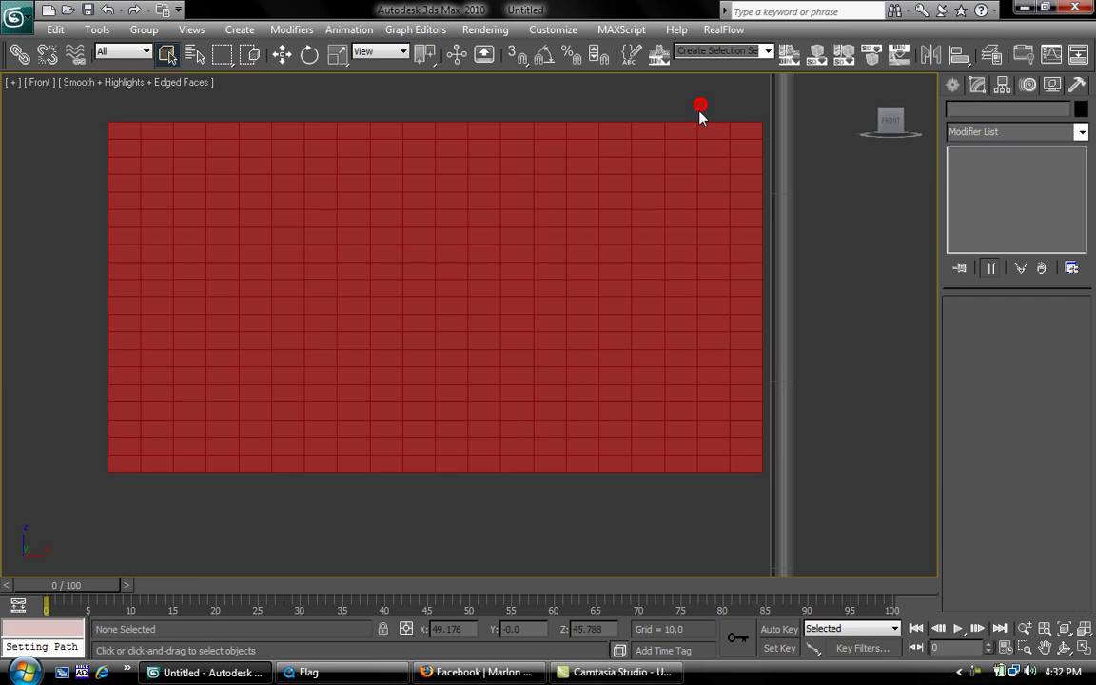
# Map flag 2.png as the Diffuse bitmap, apply it to Plane01, and make it 2-Sided.
pyautogui.press('m')
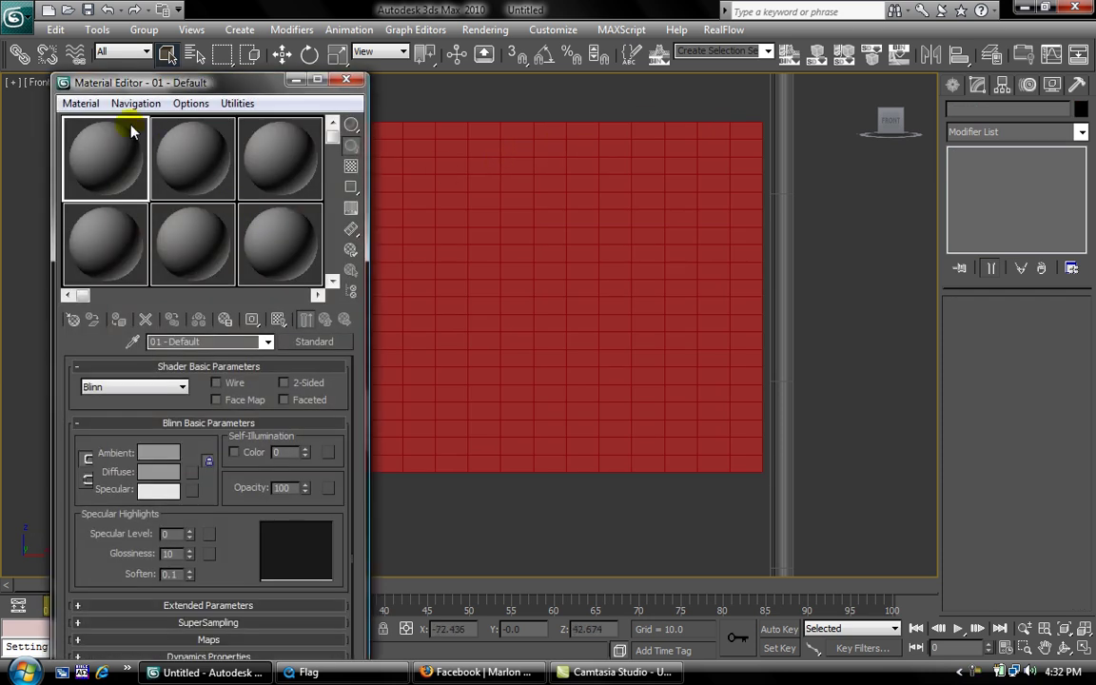
pyautogui.click(111, 152)
pyautogui.click(192, 471)
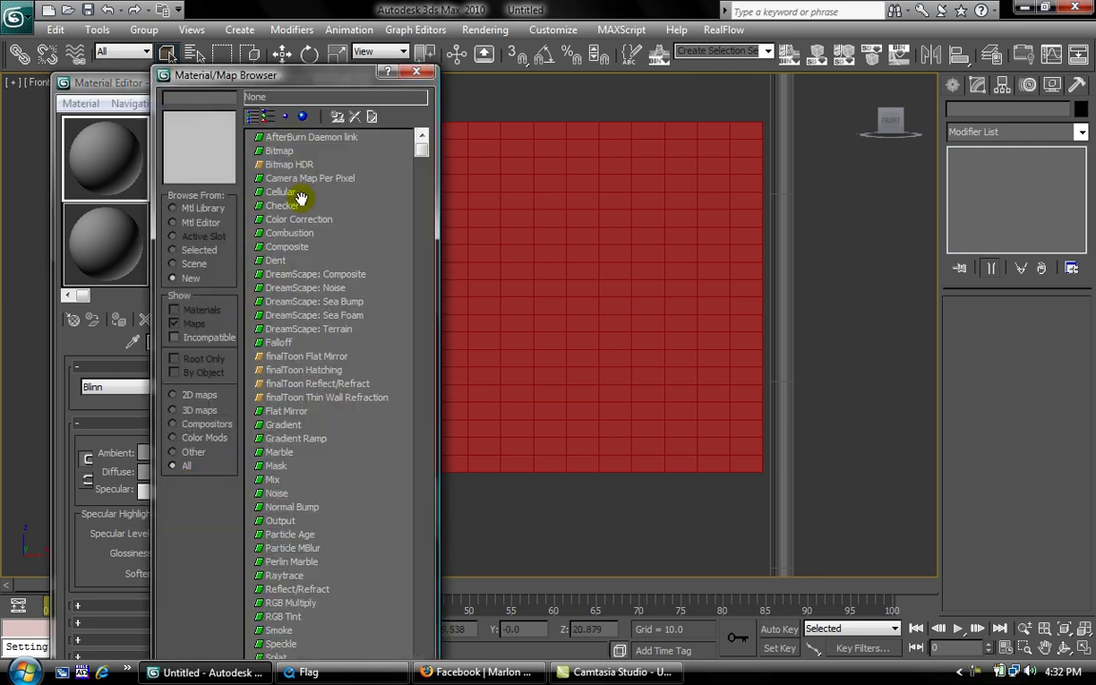
pyautogui.doubleClick(282, 152)
pyautogui.click(71, 148)
pyautogui.click(439, 360)
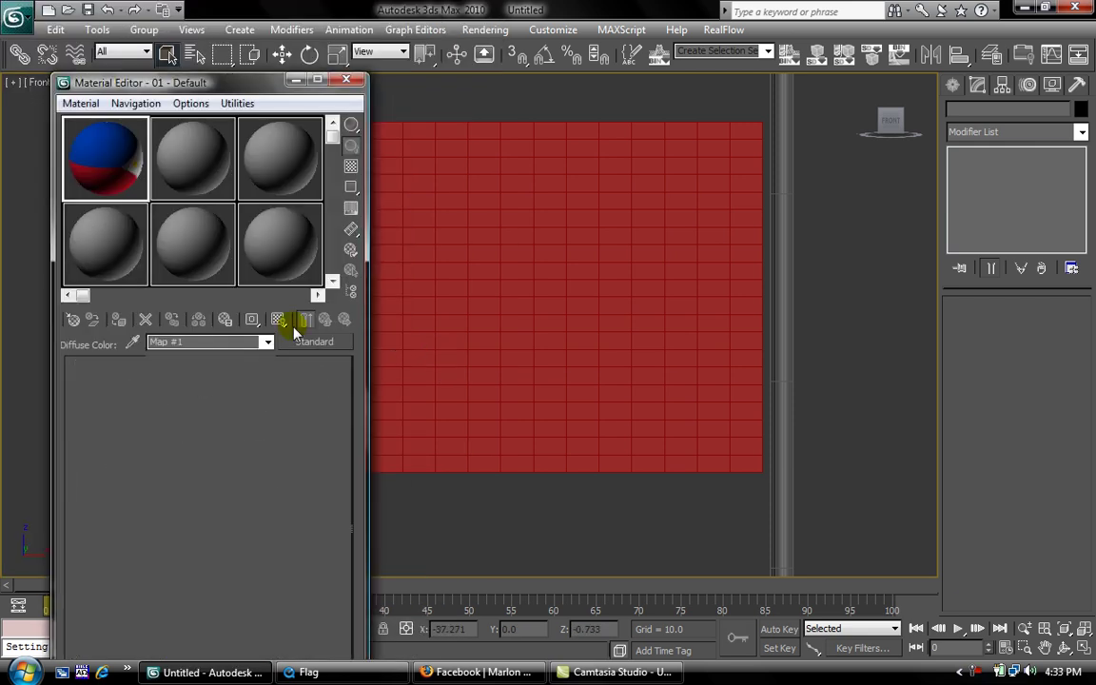
pyautogui.moveTo(116, 178); pyautogui.dragTo(496, 301)
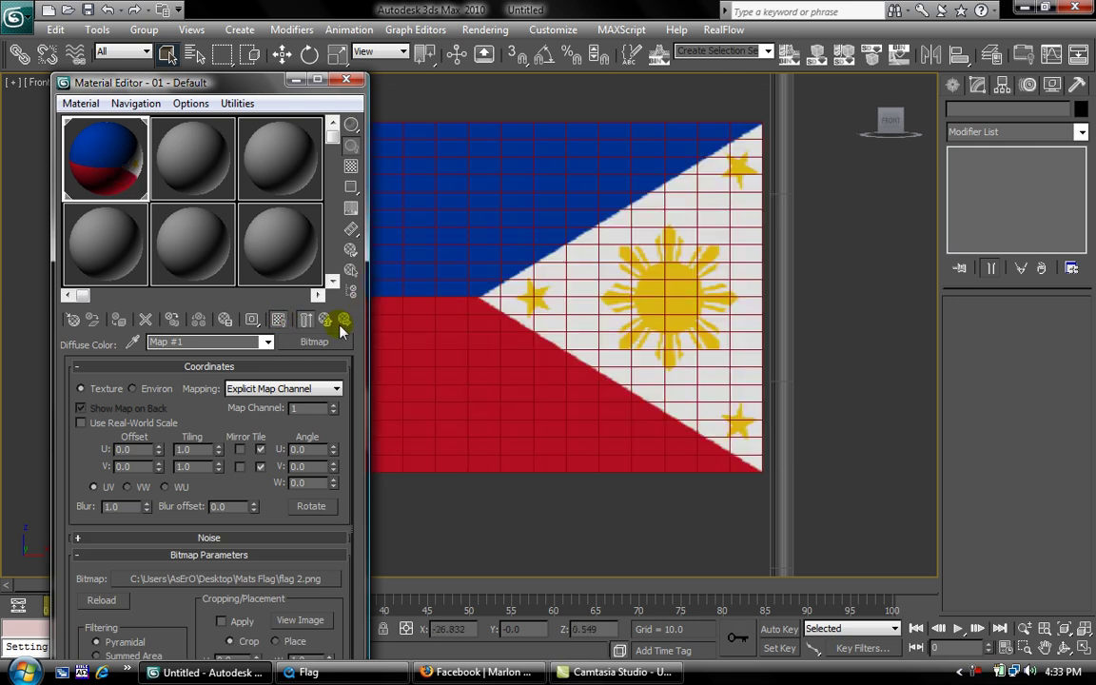
pyautogui.click(324, 320)
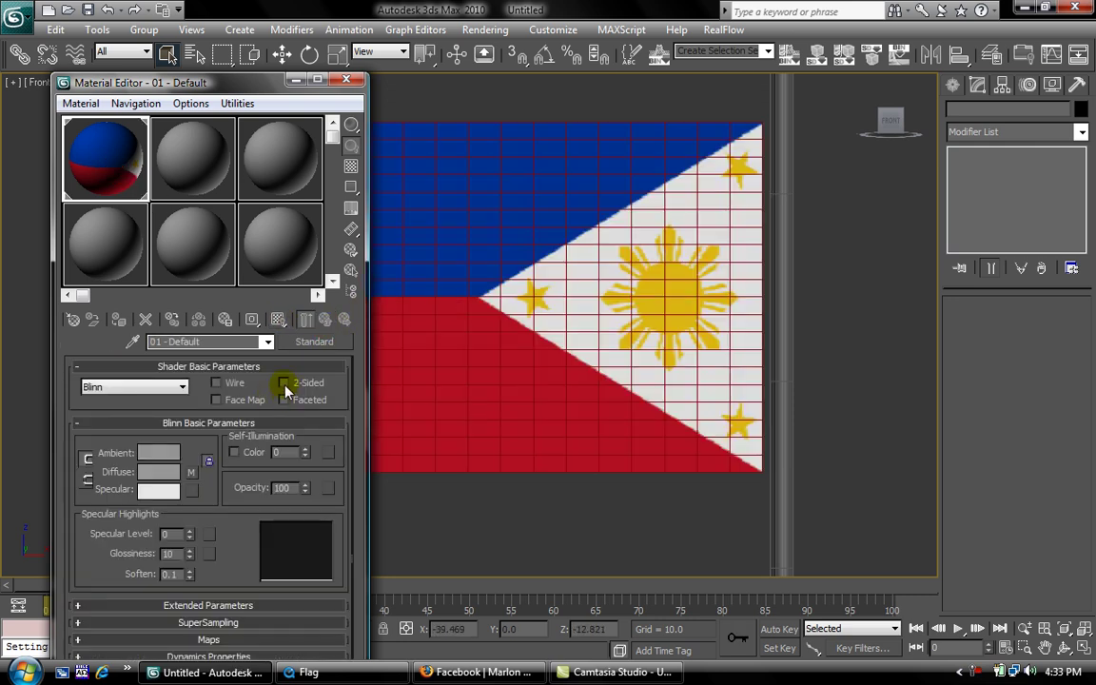
pyautogui.click(283, 383)
# Check the philippine flag jpeg search in the web browser, then return to 3ds Max.
pyautogui.hotkey('alt', 'Tab')
pyautogui.hotkey('alt', 'Tab')
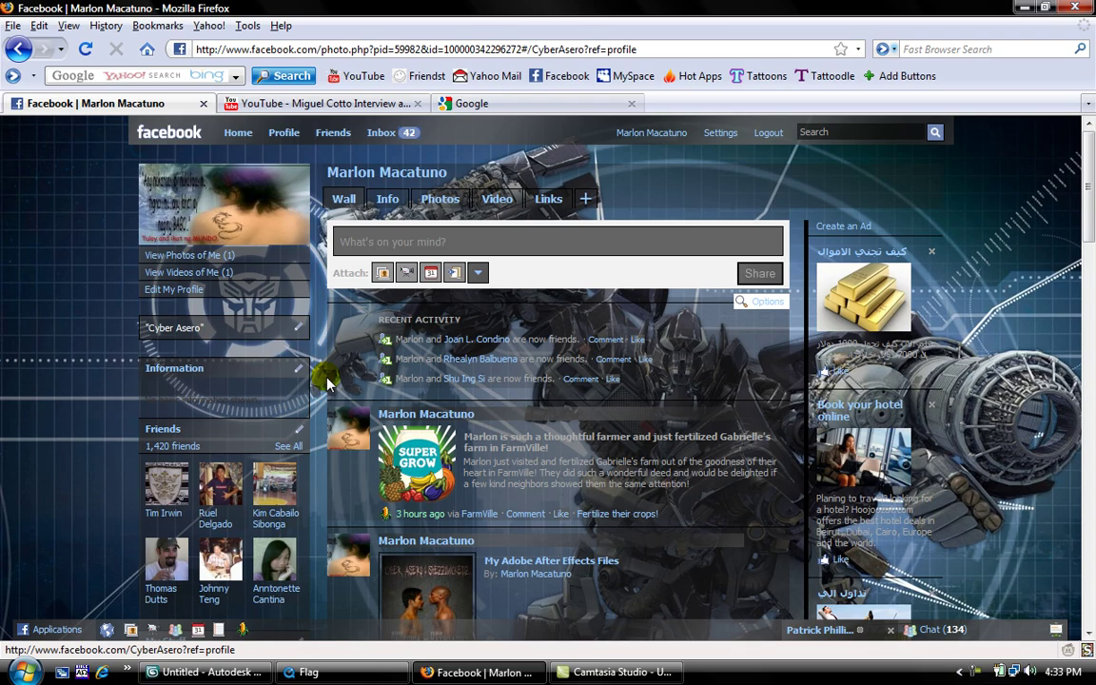
pyautogui.click(472, 102)
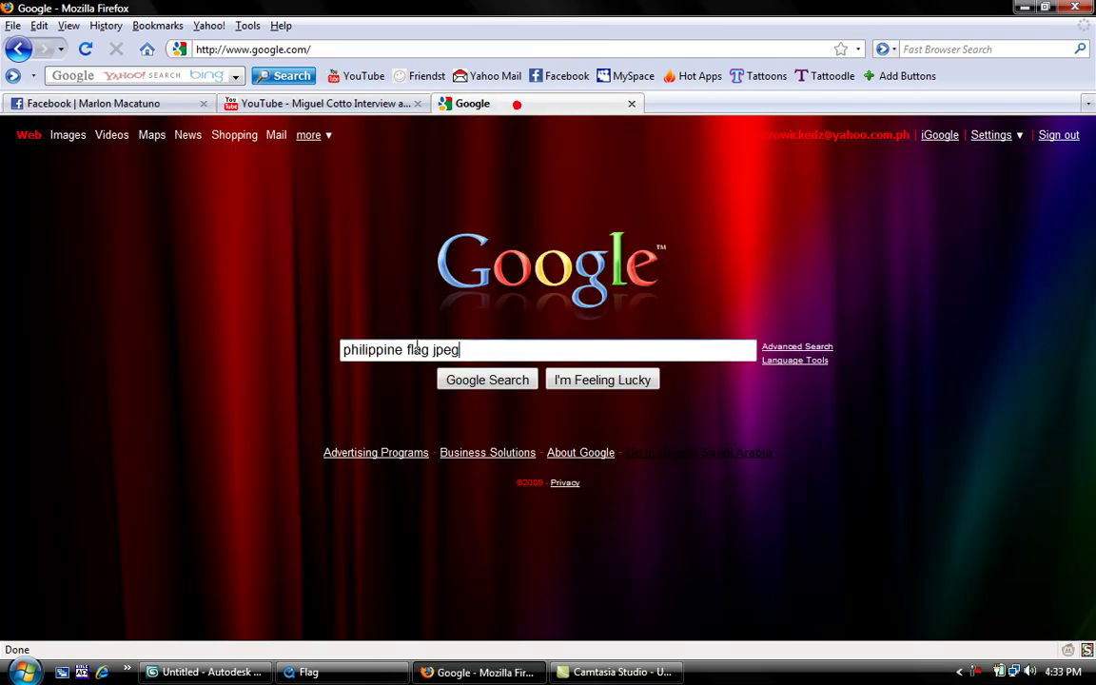
pyautogui.moveTo(472, 352); pyautogui.dragTo(218, 339)
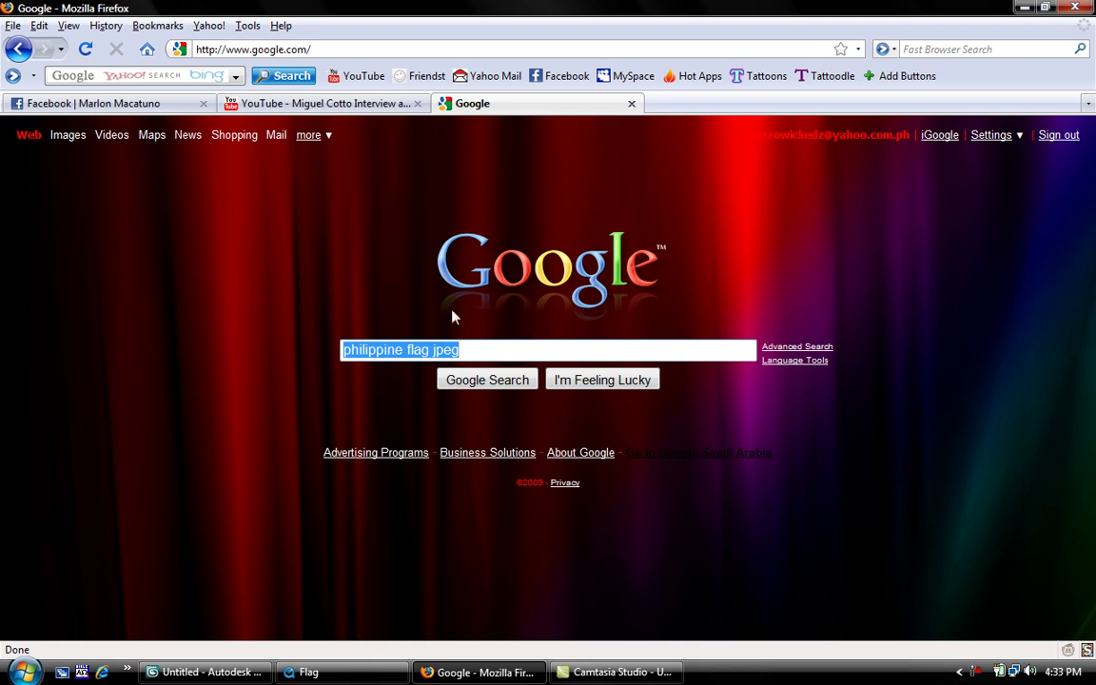
pyautogui.click(314, 103)
pyautogui.click(147, 104)
pyautogui.hotkey('alt', 'Tab')
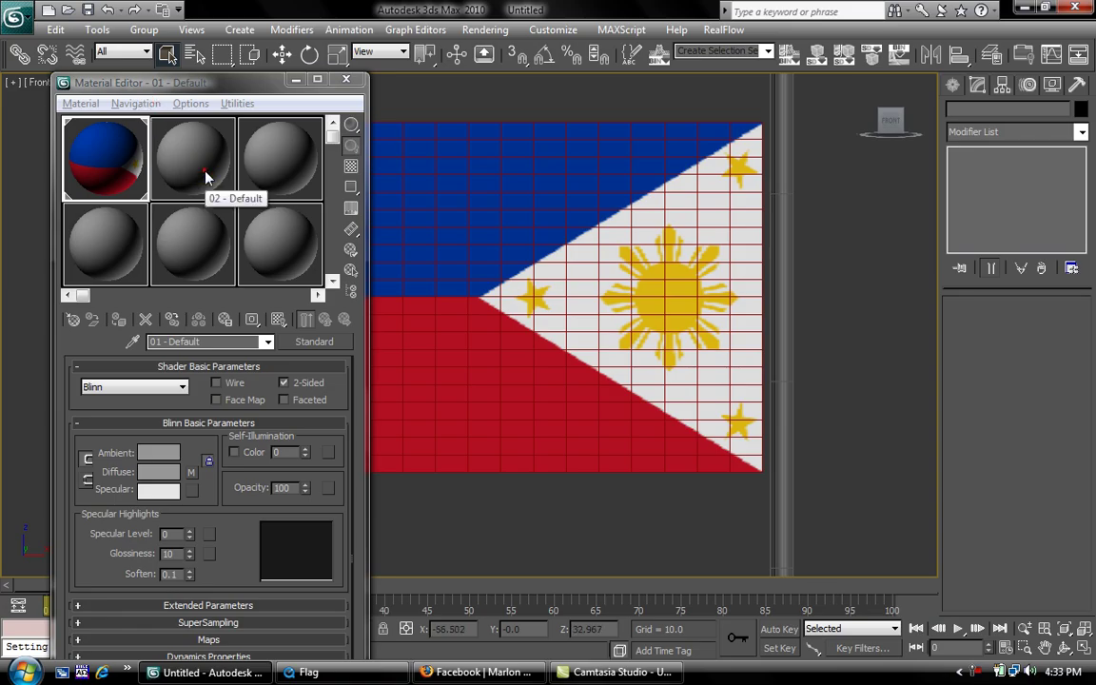
# Apply a near-black material with Specular Level 63 to the pole and render the Front view.
pyautogui.click(185, 153)
pyautogui.click(783, 112)
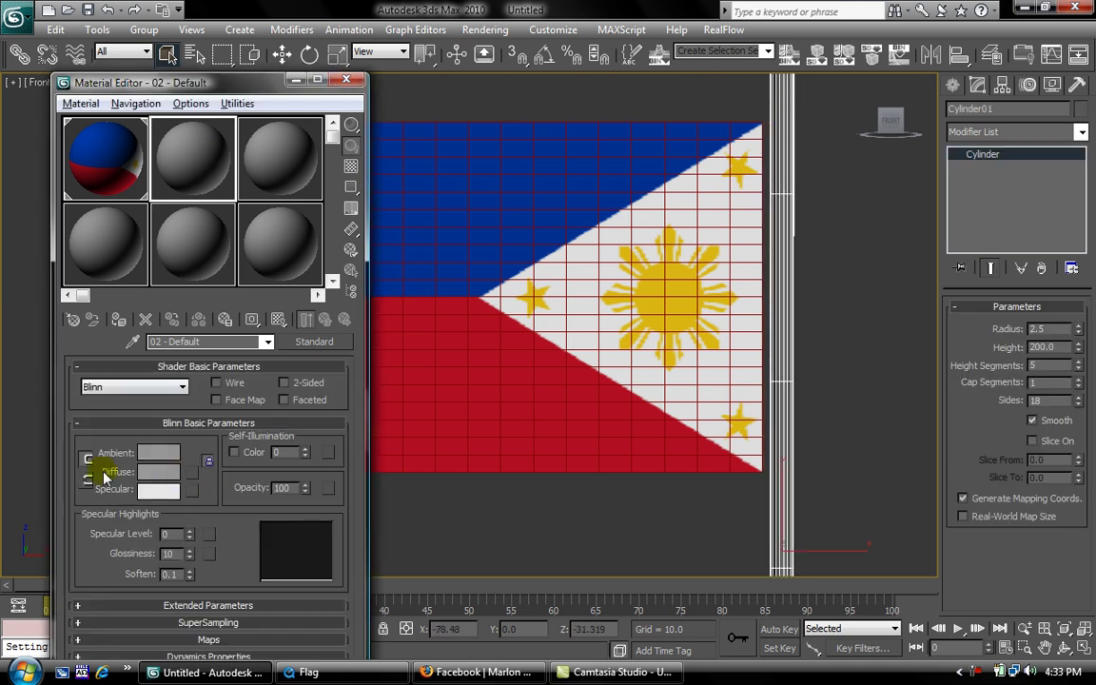
pyautogui.click(156, 471)
pyautogui.moveTo(504, 182); pyautogui.dragTo(502, 115)
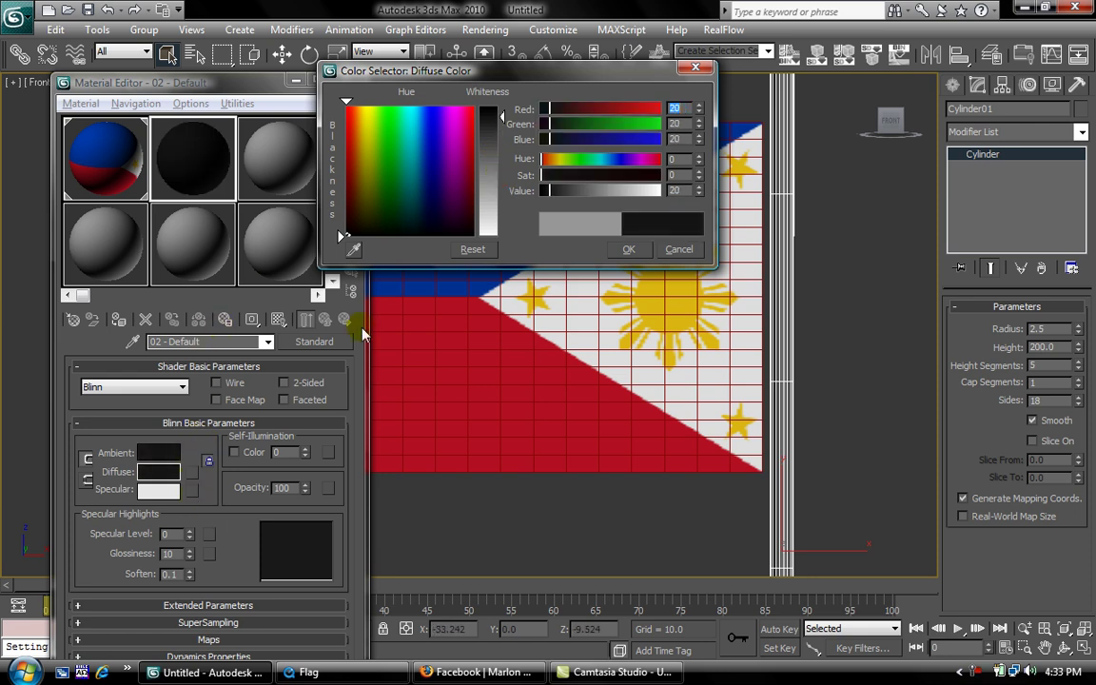
pyautogui.click(629, 250)
pyautogui.moveTo(188, 533); pyautogui.dragTo(188, 472)
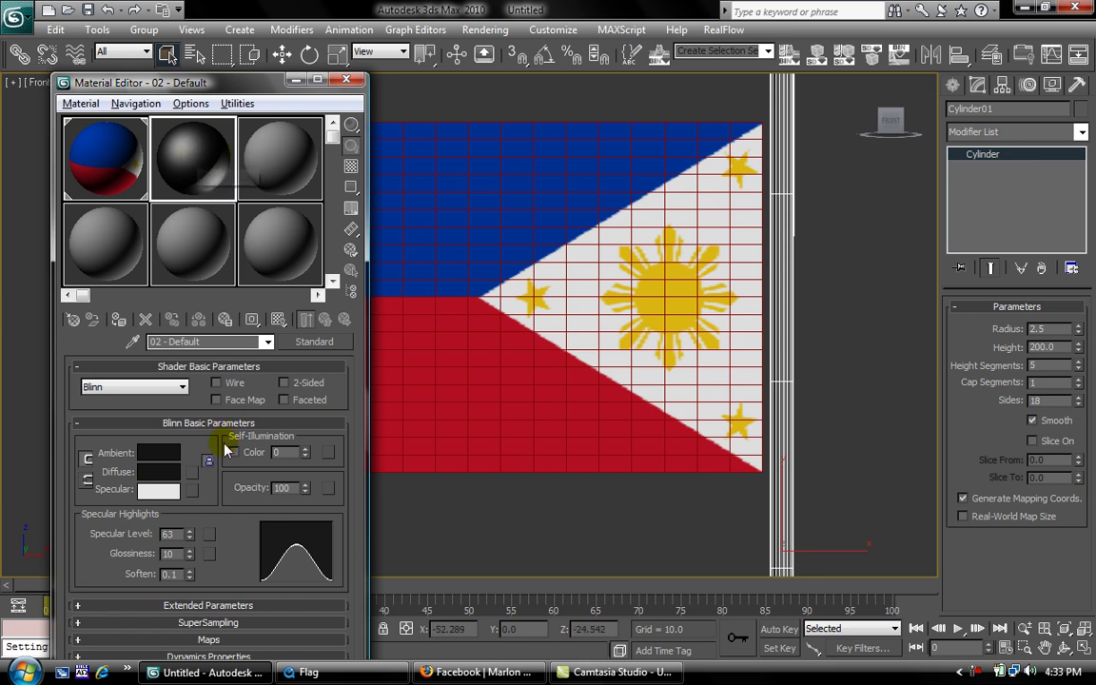
pyautogui.moveTo(198, 178); pyautogui.dragTo(782, 172)
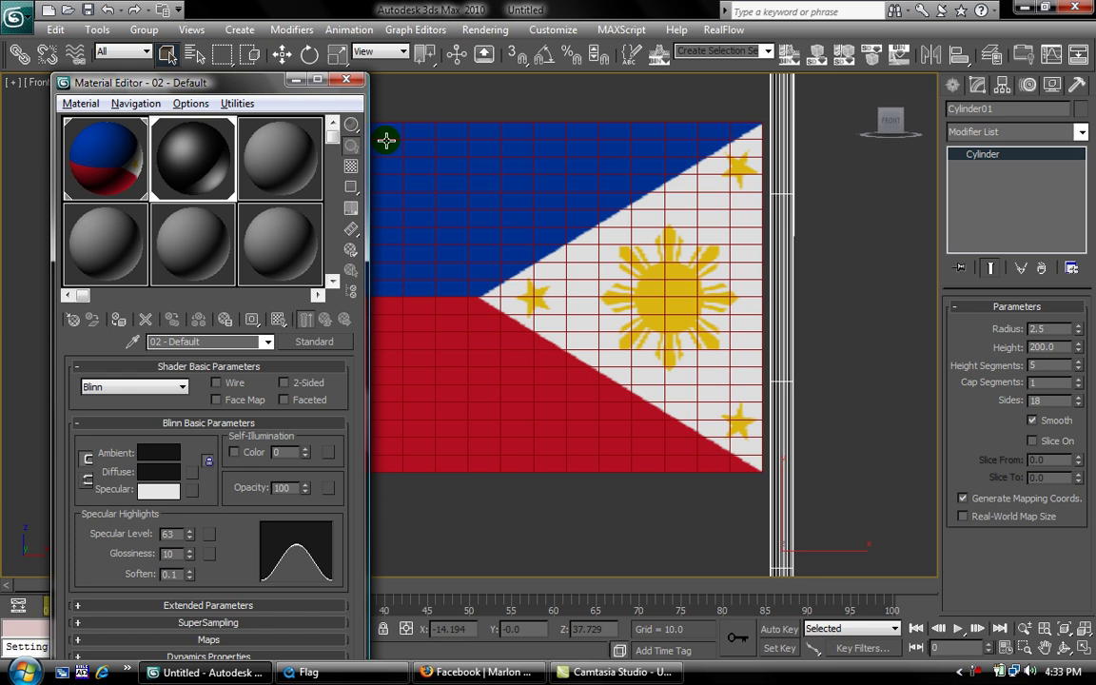
pyautogui.click(347, 80)
pyautogui.hotkey('shift', 'q')
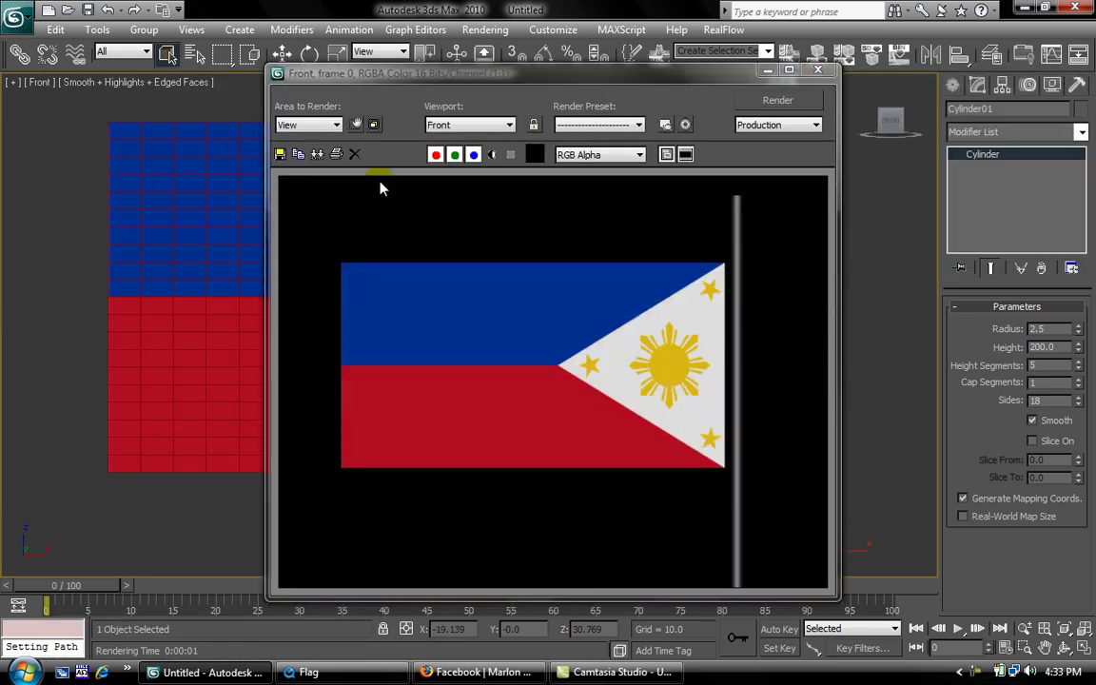
# Set Plane01 as a Cloth object with the Silk fabric preset in Cloth Object Properties.
pyautogui.click(817, 70)
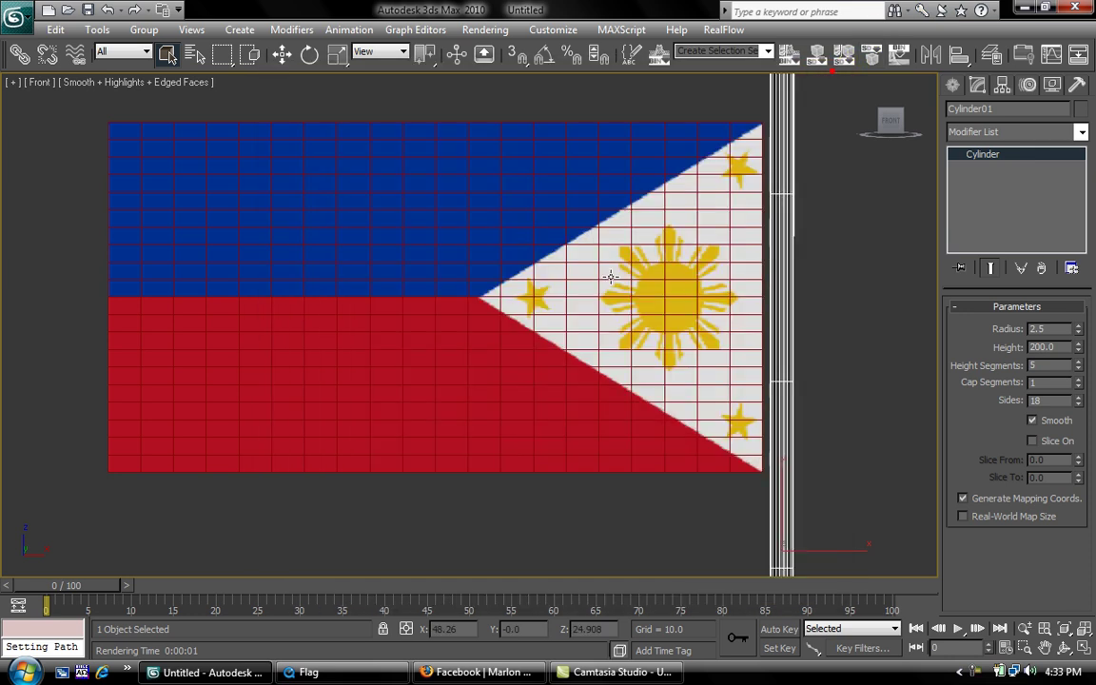
pyautogui.click(572, 261)
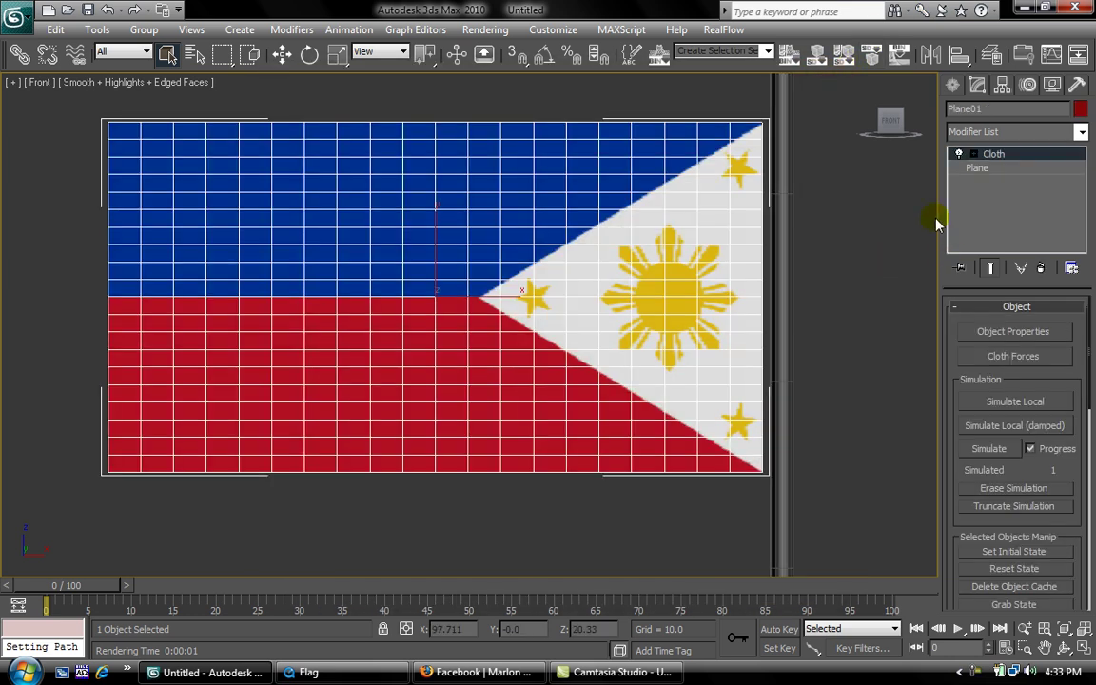
pyautogui.click(998, 331)
pyautogui.click(372, 98)
pyautogui.click(509, 81)
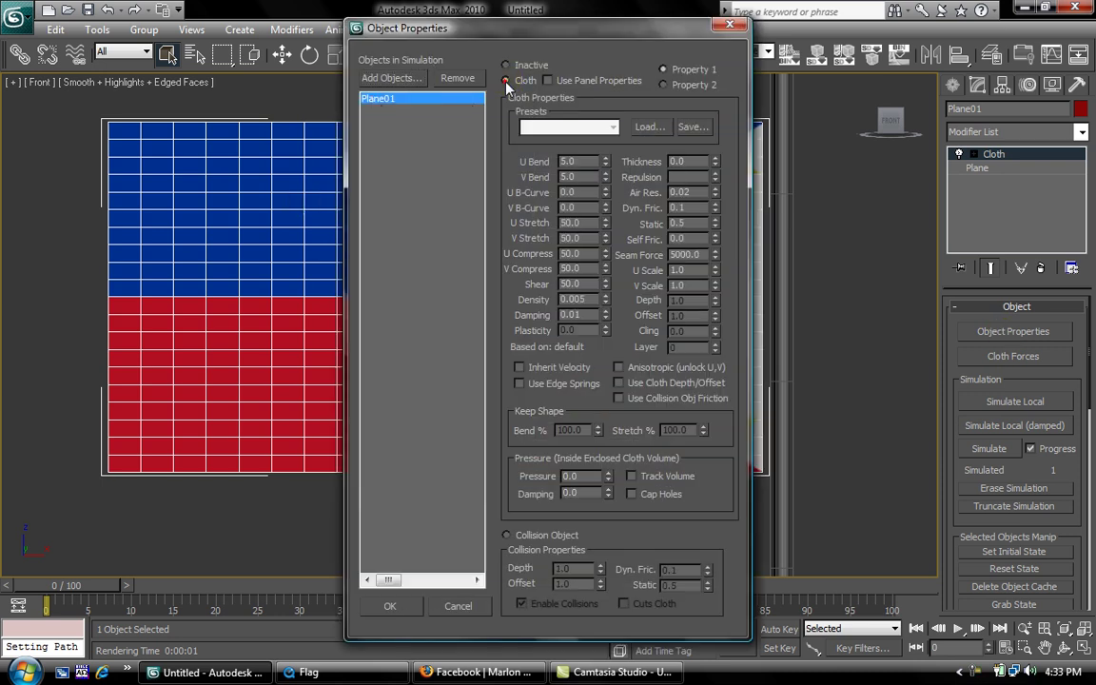
pyautogui.click(529, 127)
pyautogui.click(539, 255)
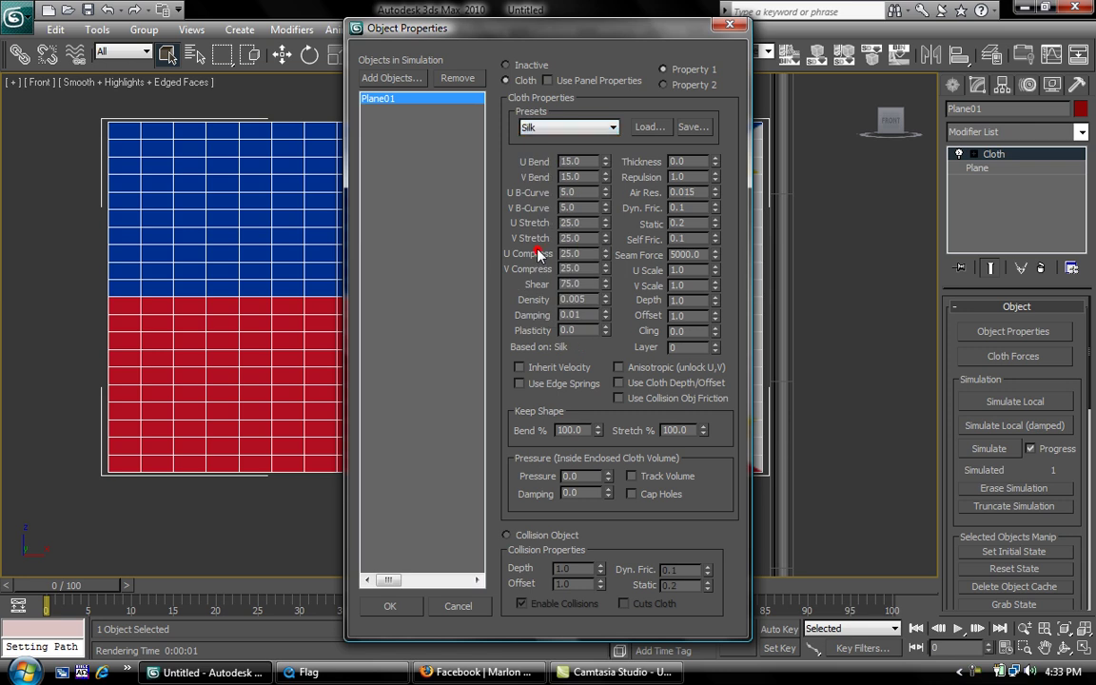
pyautogui.click(569, 128)
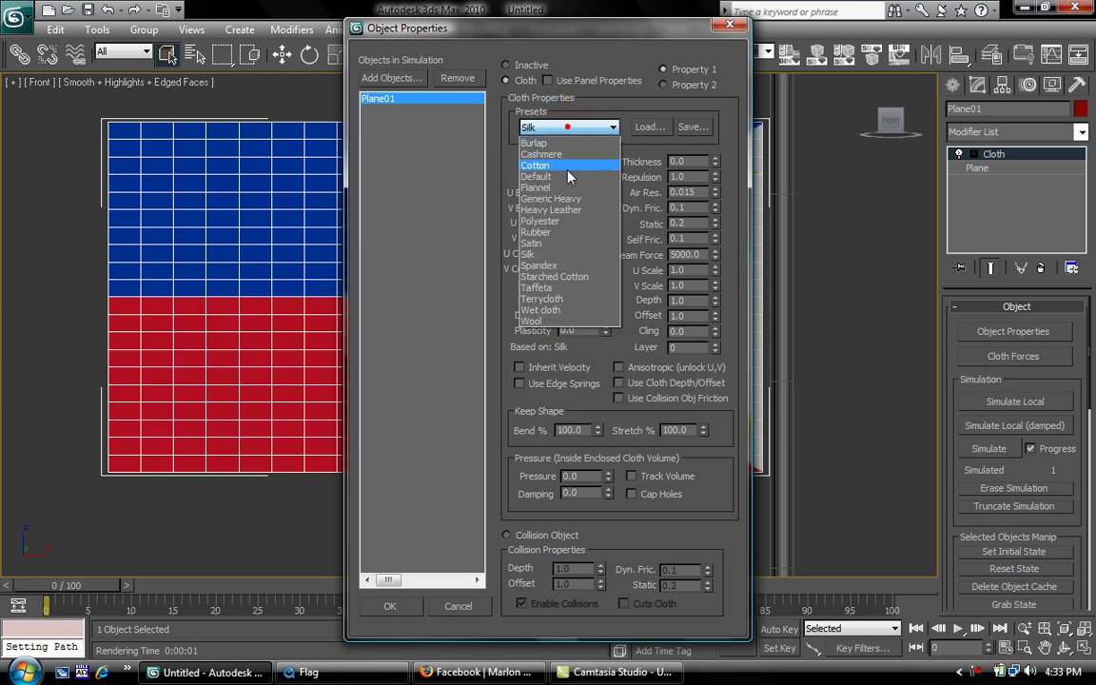
pyautogui.click(559, 253)
pyautogui.click(453, 605)
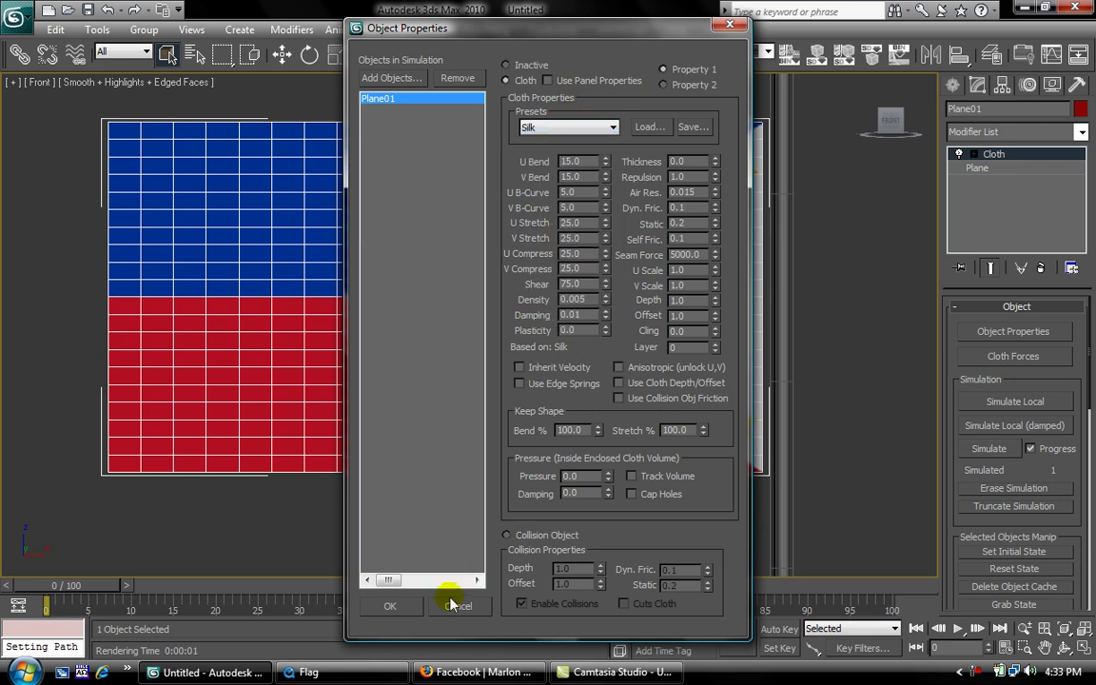
pyautogui.click(387, 607)
pyautogui.click(848, 382)
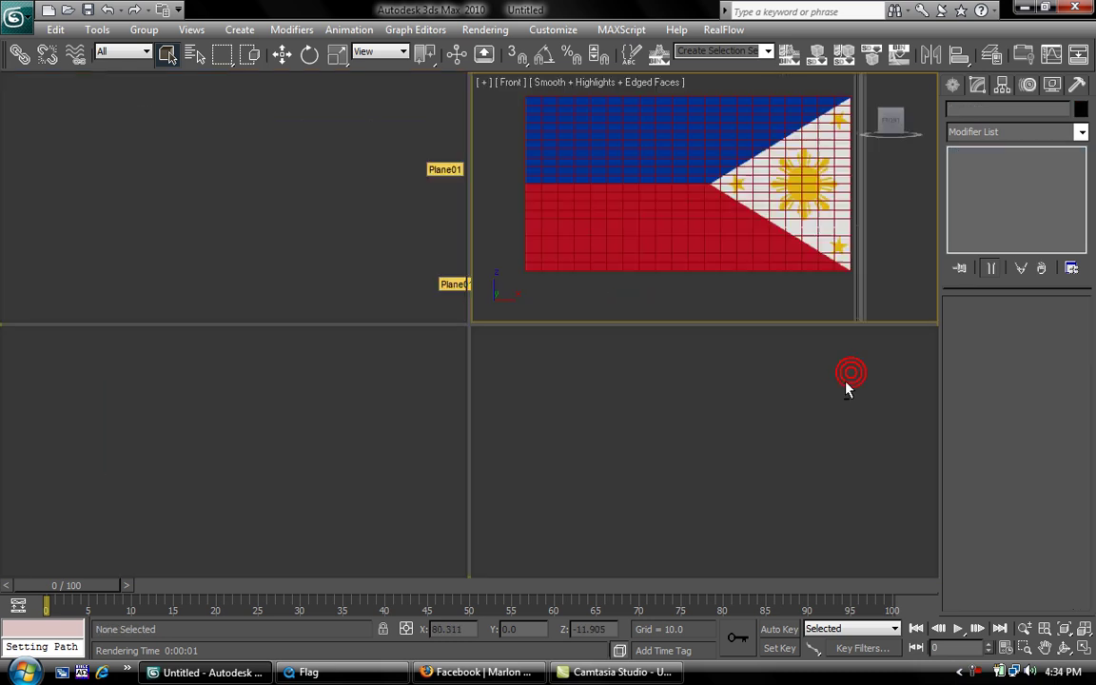
# Create a Wind force space warp in the Left viewport.
pyautogui.click(379, 455)
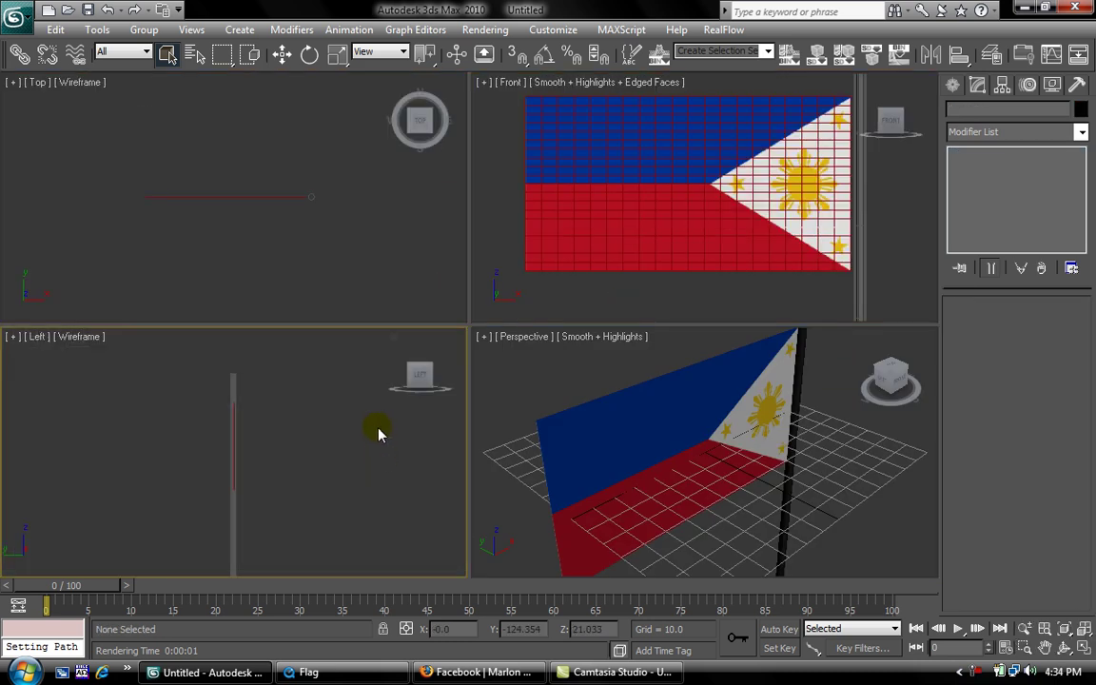
pyautogui.click(954, 84)
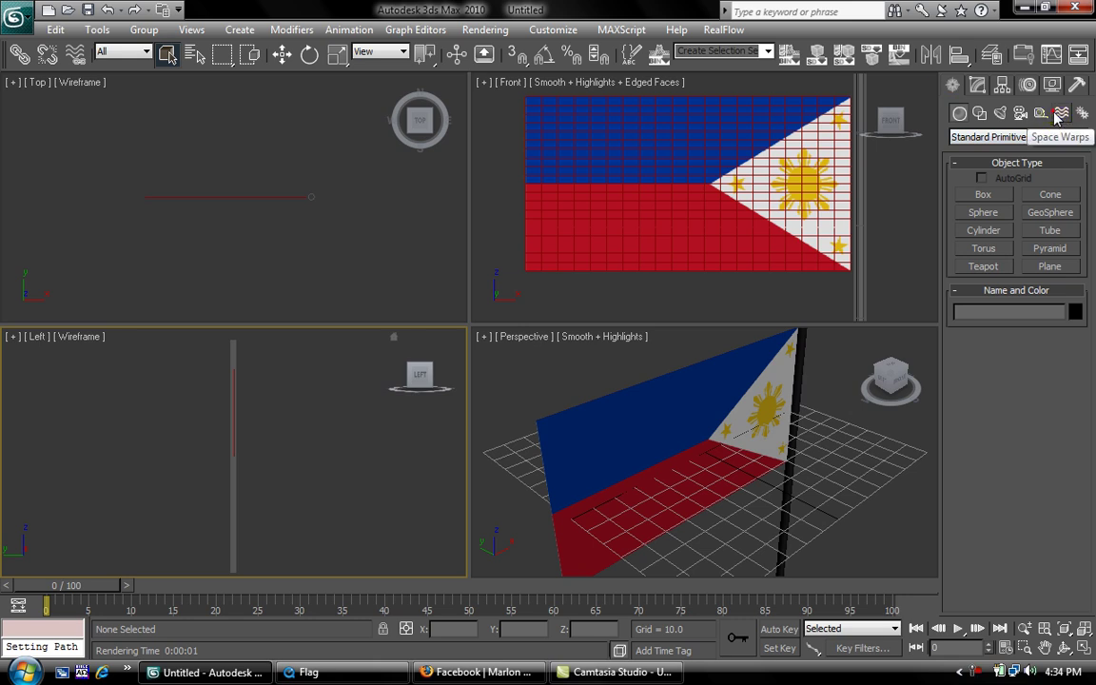
pyautogui.click(1059, 114)
pyautogui.click(1050, 248)
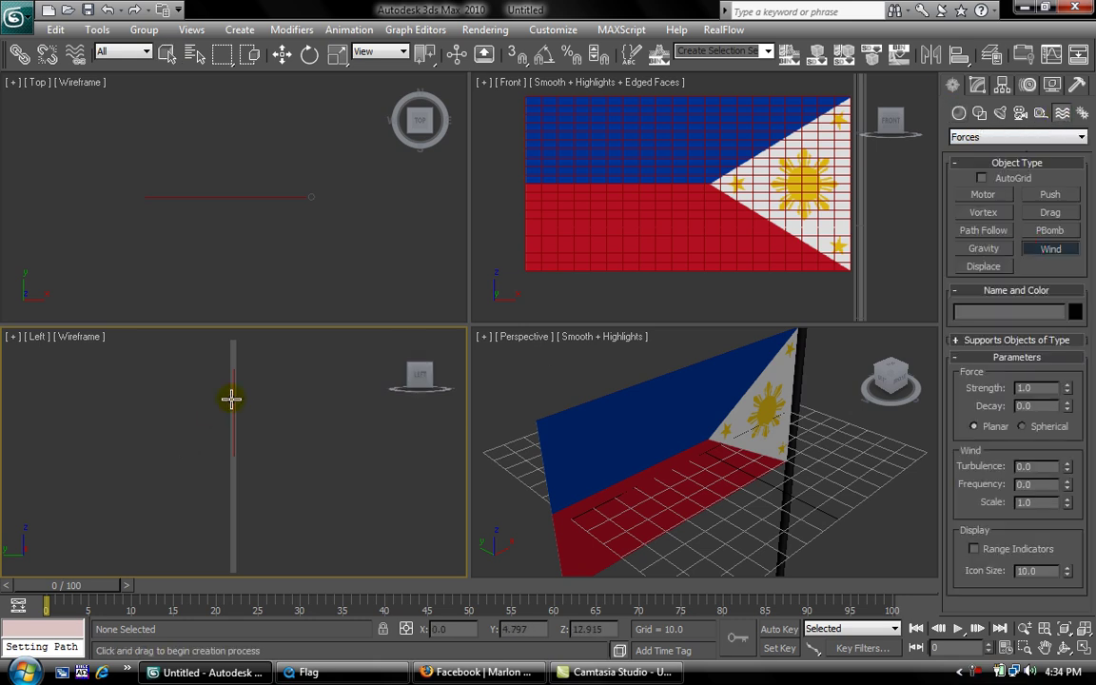
pyautogui.moveTo(233, 398); pyautogui.dragTo(297, 431)
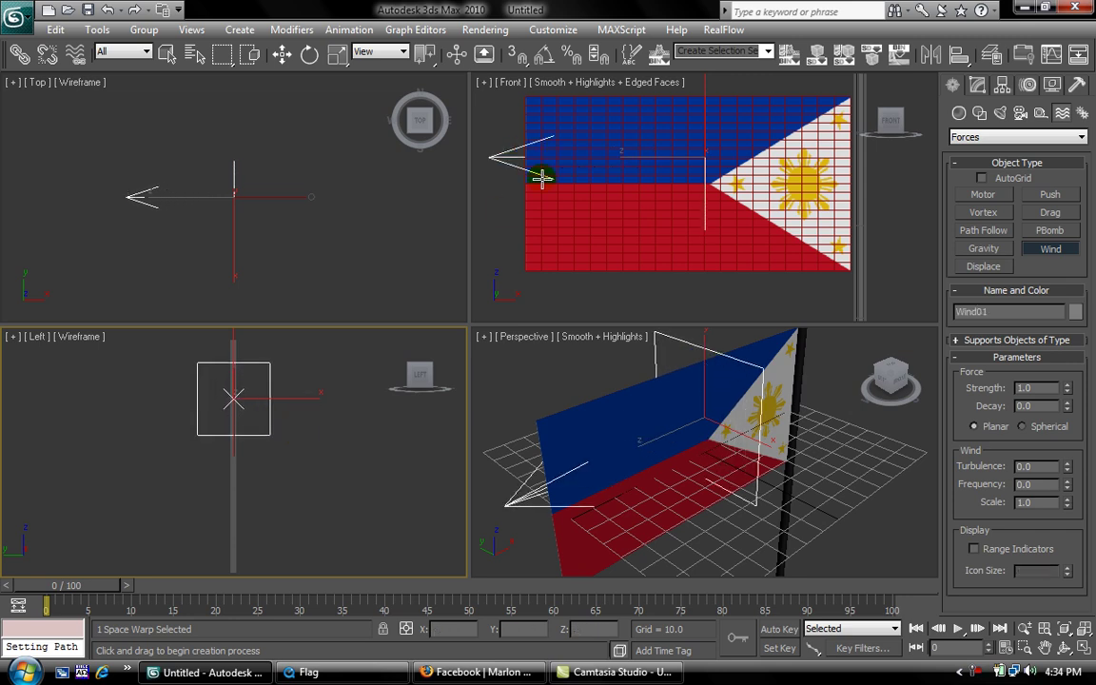
pyautogui.rightClick(509, 189)
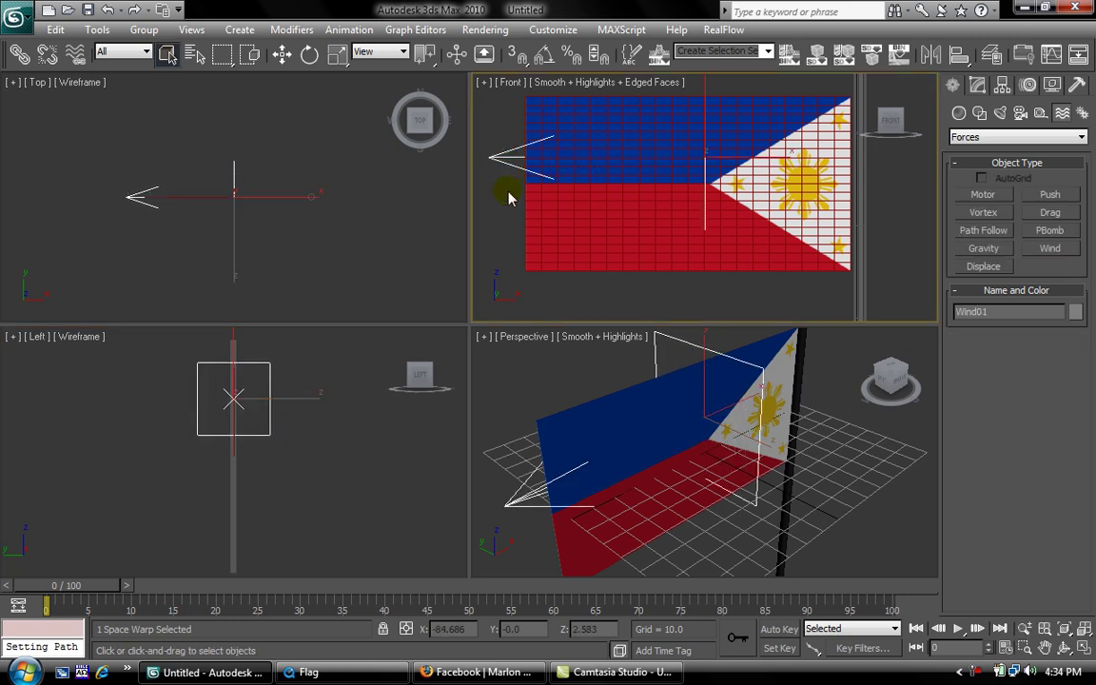
# Move the wind to the right of the pole and begin setting its Strength.
pyautogui.hotkey('alt', 'w')
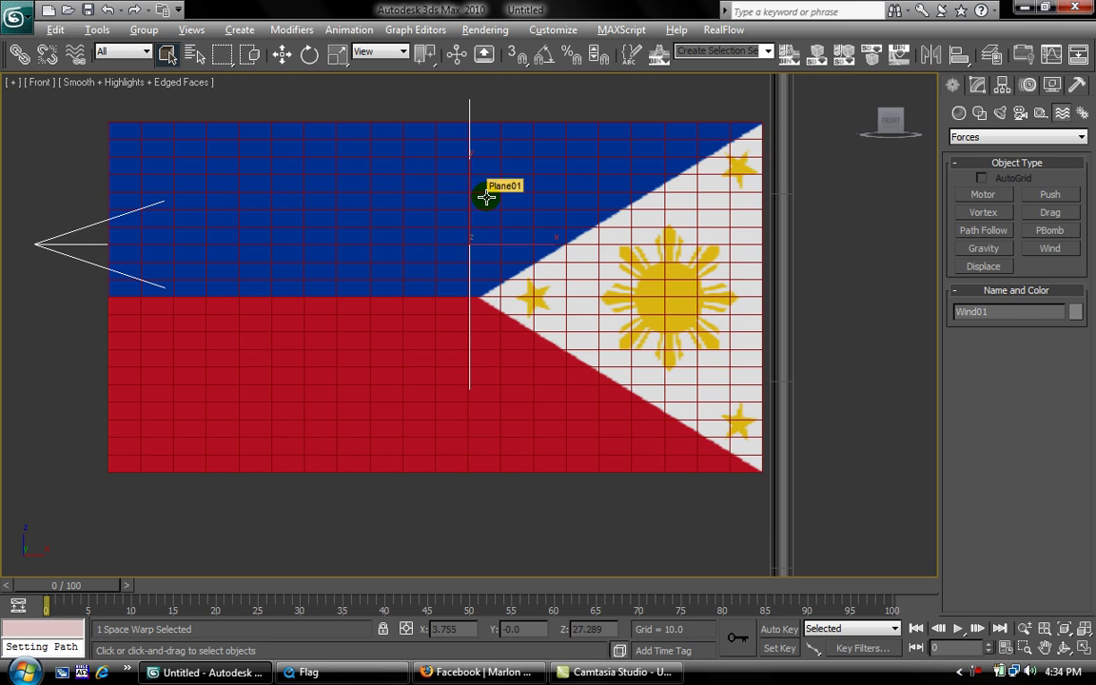
pyautogui.press('w')
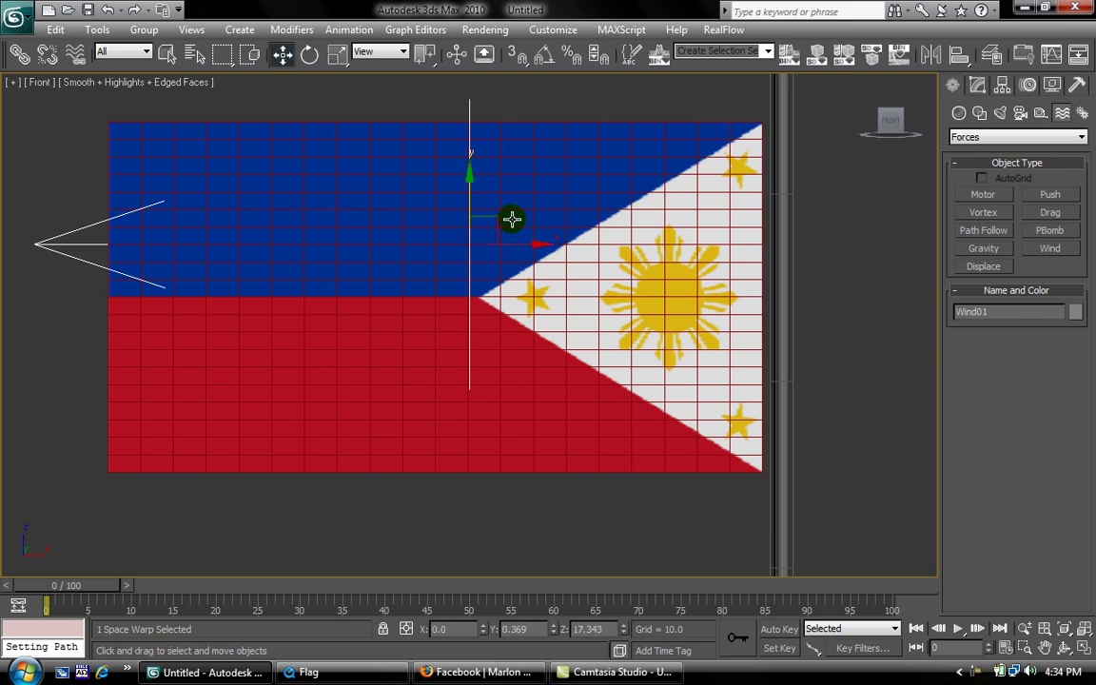
pyautogui.moveTo(522, 240); pyautogui.dragTo(809, 301)
pyautogui.press(']')
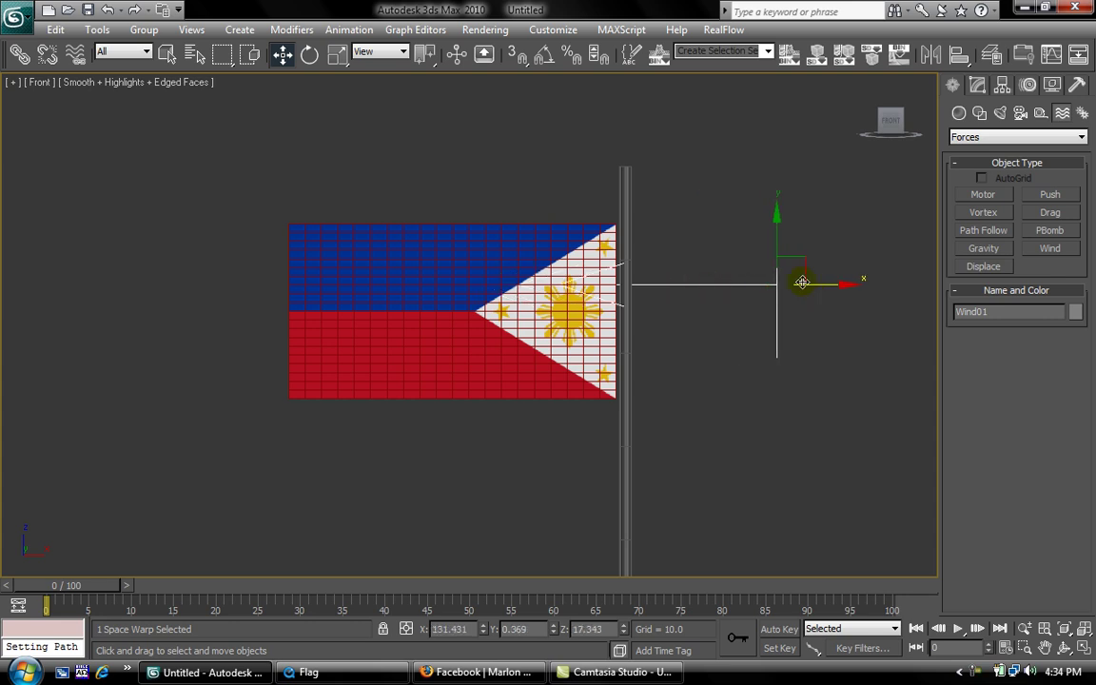
pyautogui.moveTo(778, 237); pyautogui.dragTo(784, 269)
pyautogui.moveTo(714, 182); pyautogui.dragTo(813, 380)
pyautogui.click(978, 86)
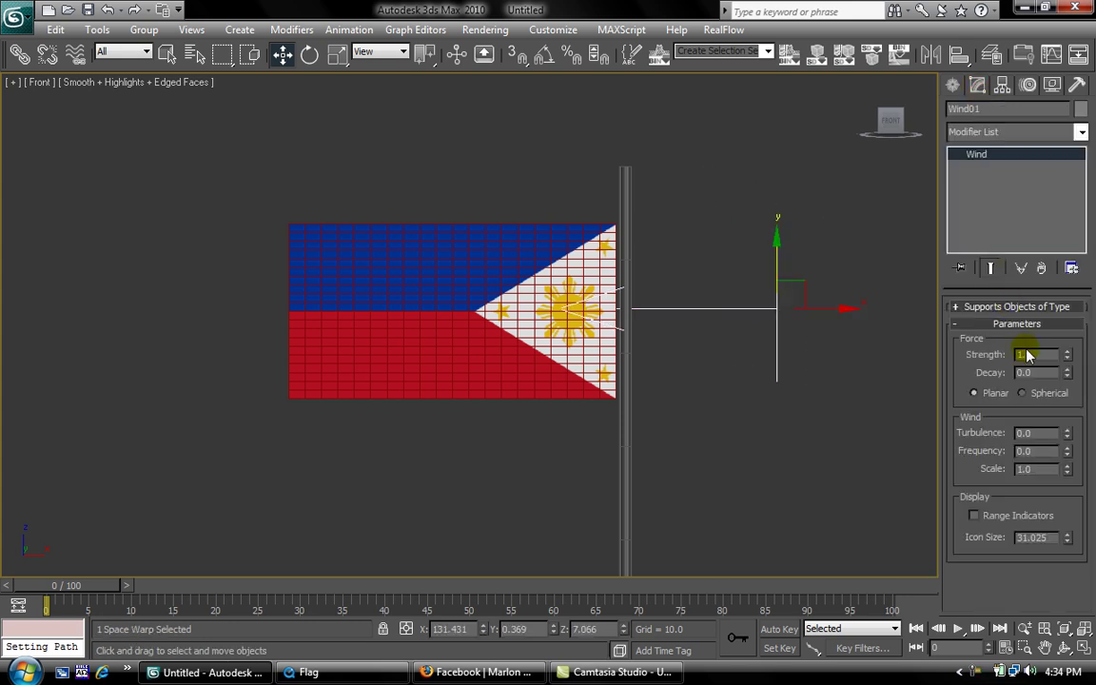
pyautogui.write('1')
# Add Wind01 to the flag plane's cloth simulation forces.
pyautogui.click(792, 482)
pyautogui.click(340, 294)
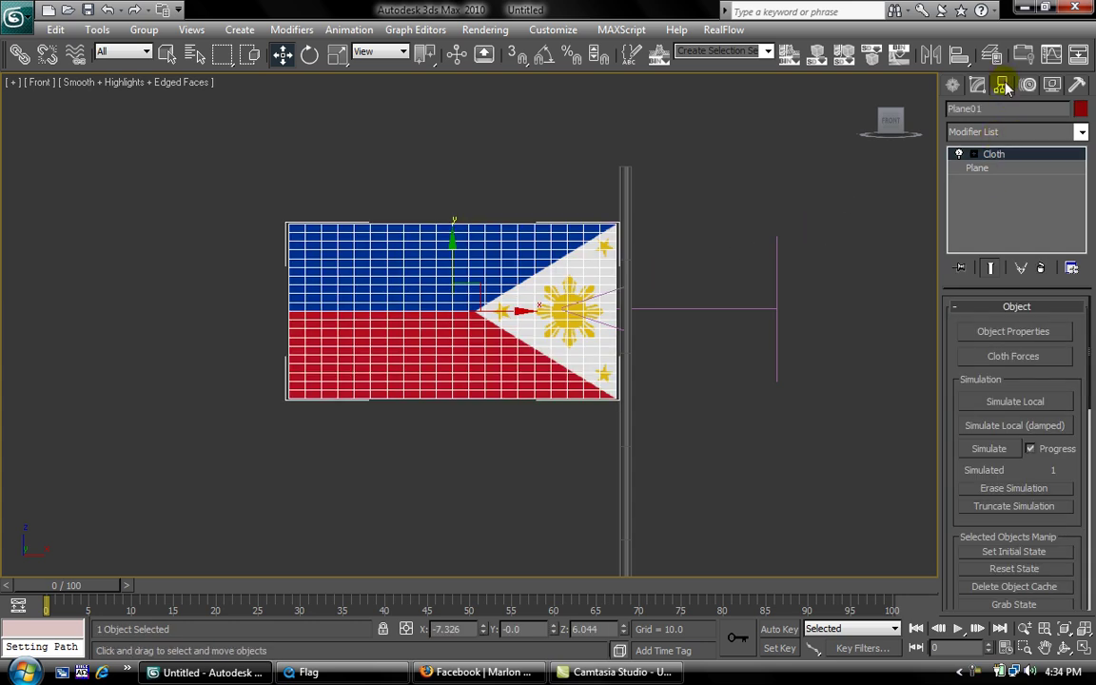
pyautogui.click(999, 356)
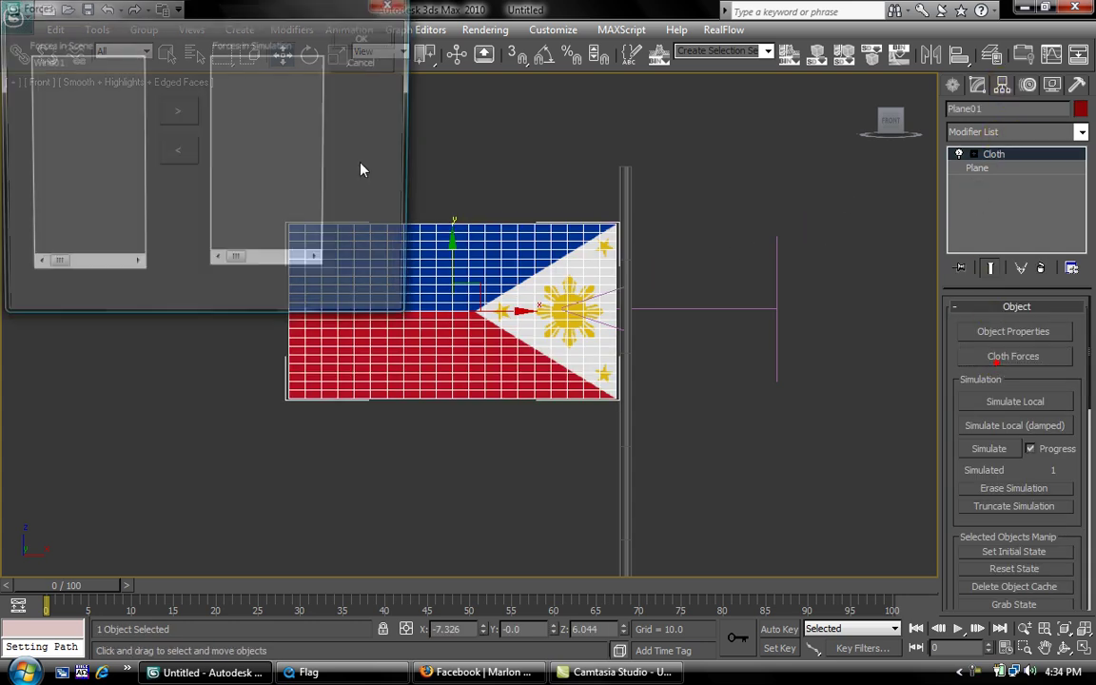
pyautogui.click(361, 40)
pyautogui.click(423, 458)
pyautogui.scroll(4, 426, 460)
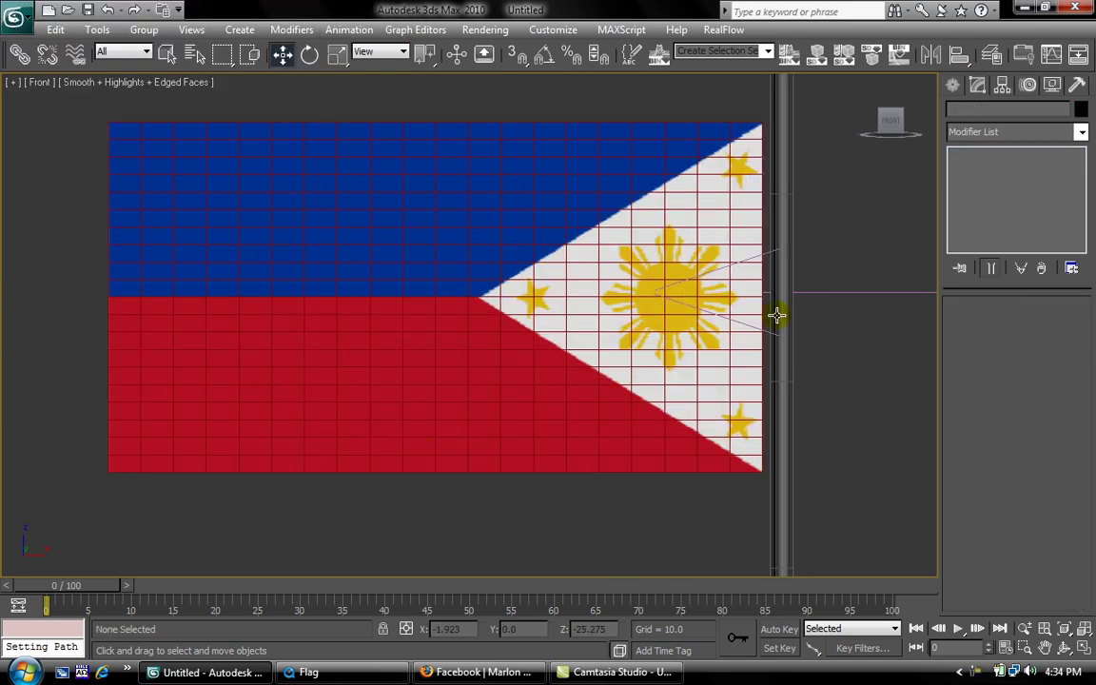
pyautogui.click(662, 291)
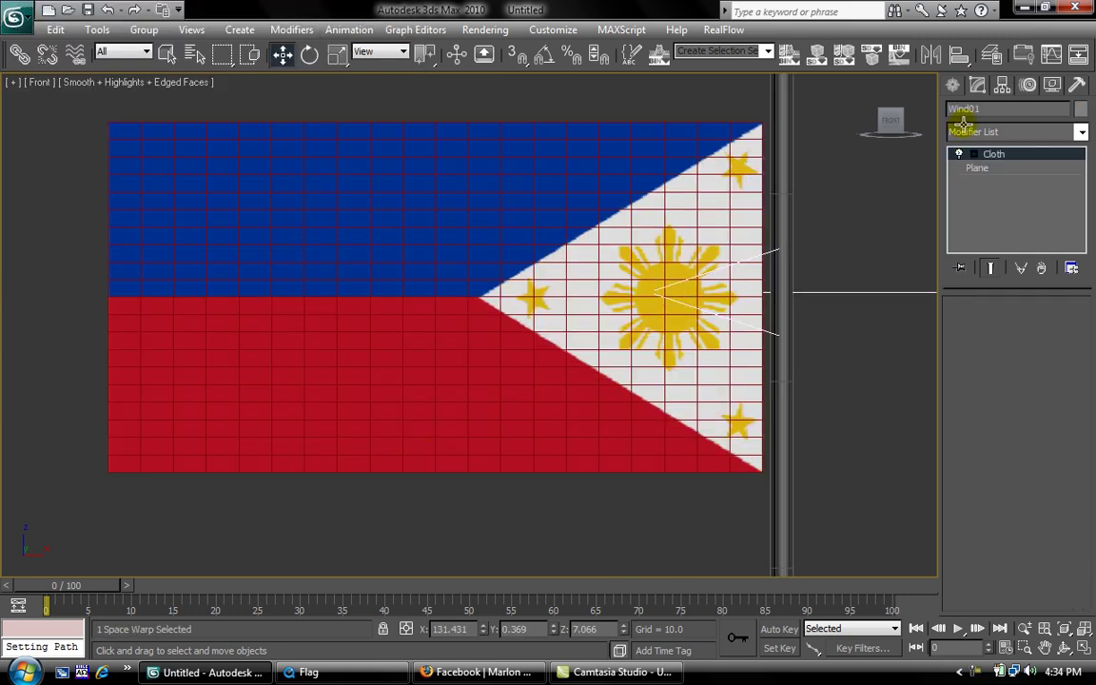
pyautogui.hotkey('ctrl', 'z')
pyautogui.hotkey('ctrl', 'z')
# Simulate the flag cloth over 100 frames and restore the four-viewport layout.
pyautogui.click(1001, 453)
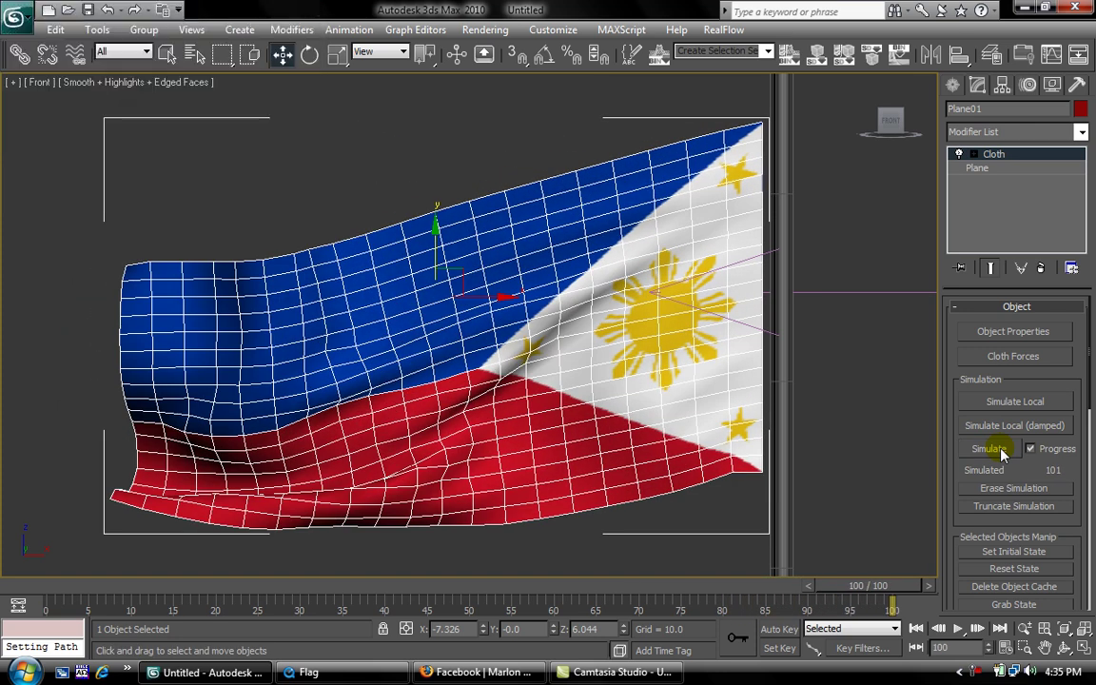
pyautogui.hotkey('alt', 'w')
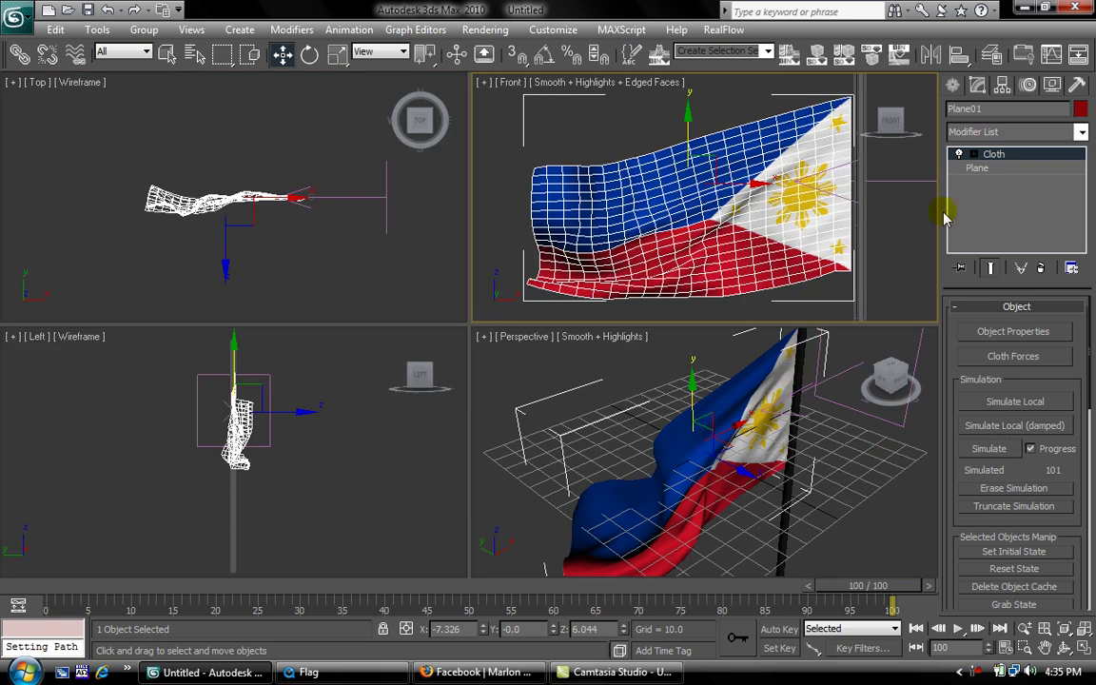
pyautogui.click(954, 88)
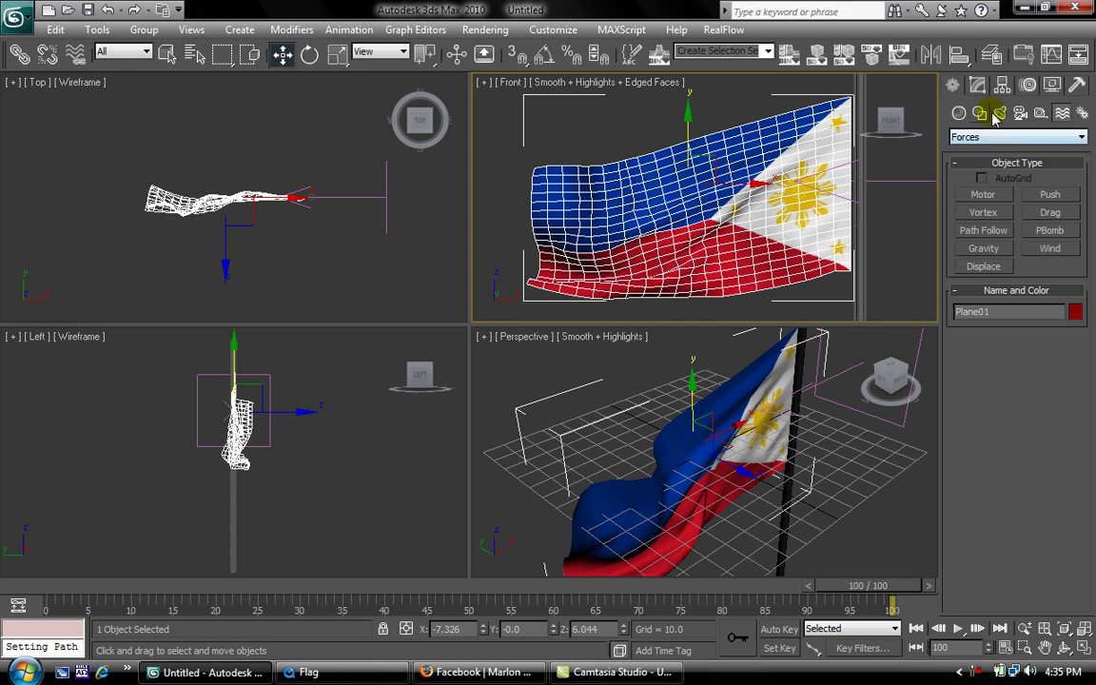
# Place a standard omni light in front of the flag and raise it above the flag.
pyautogui.click(996, 114)
pyautogui.click(999, 137)
pyautogui.click(997, 166)
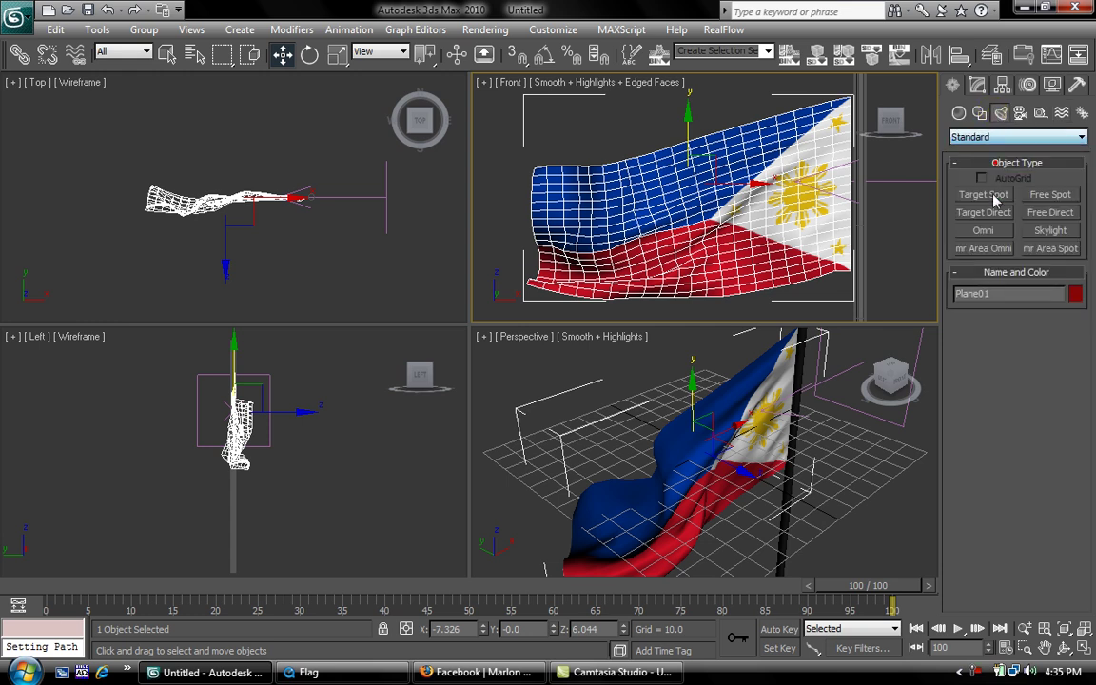
pyautogui.click(985, 231)
pyautogui.click(272, 226)
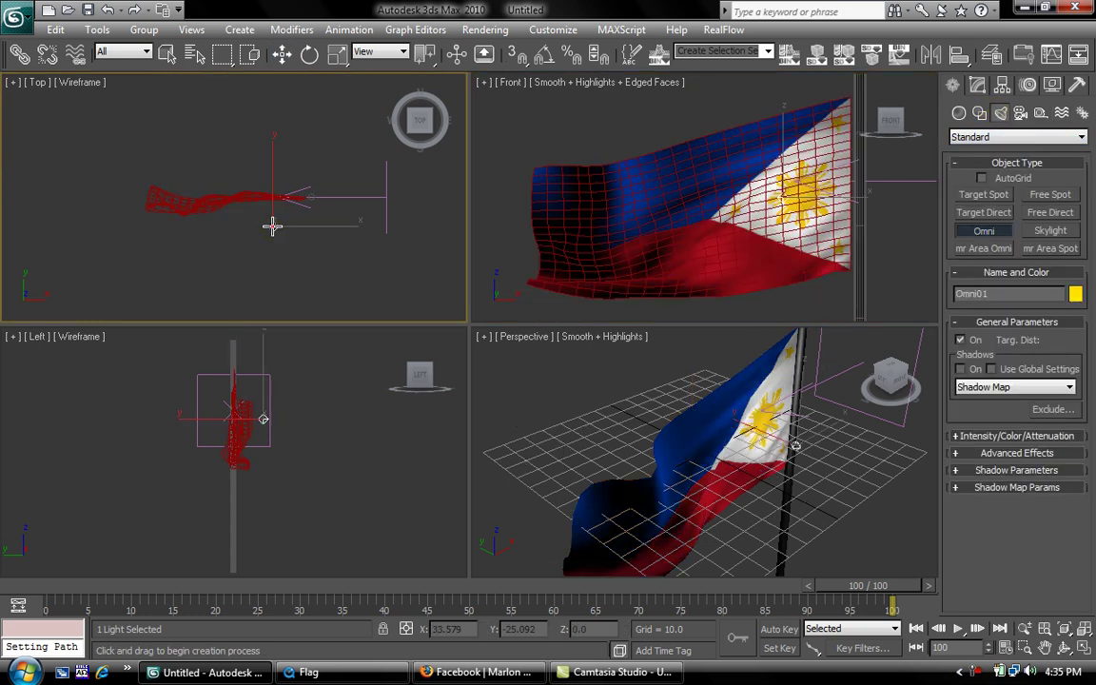
pyautogui.rightClick(723, 231)
pyautogui.press('w')
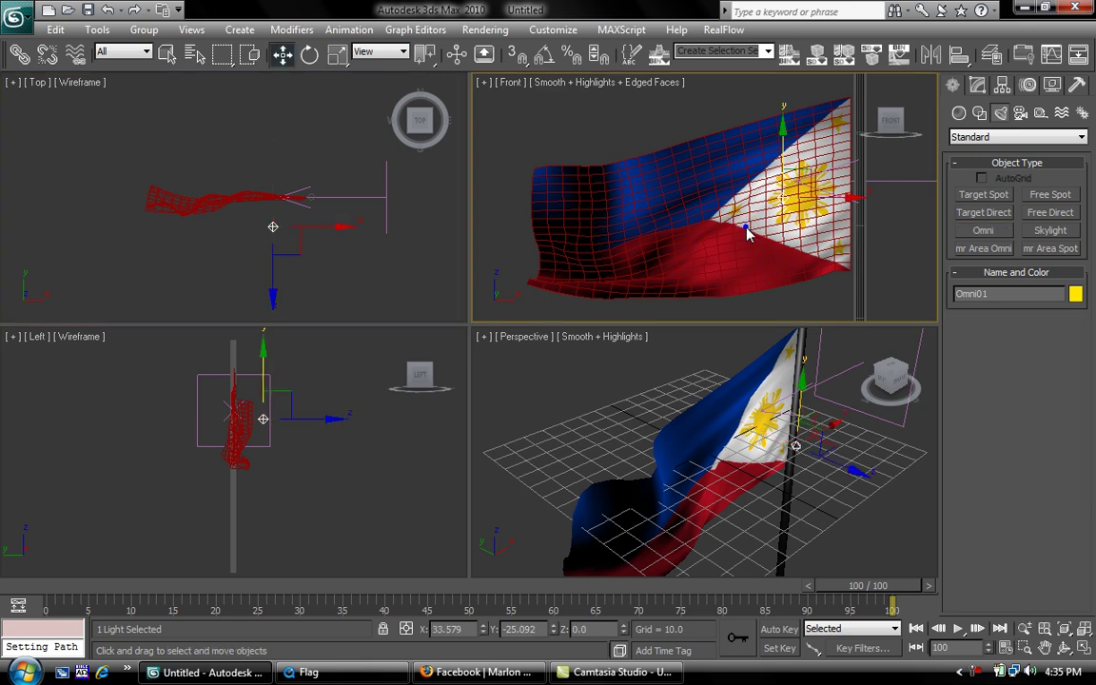
pyautogui.moveTo(781, 165); pyautogui.dragTo(845, 153)
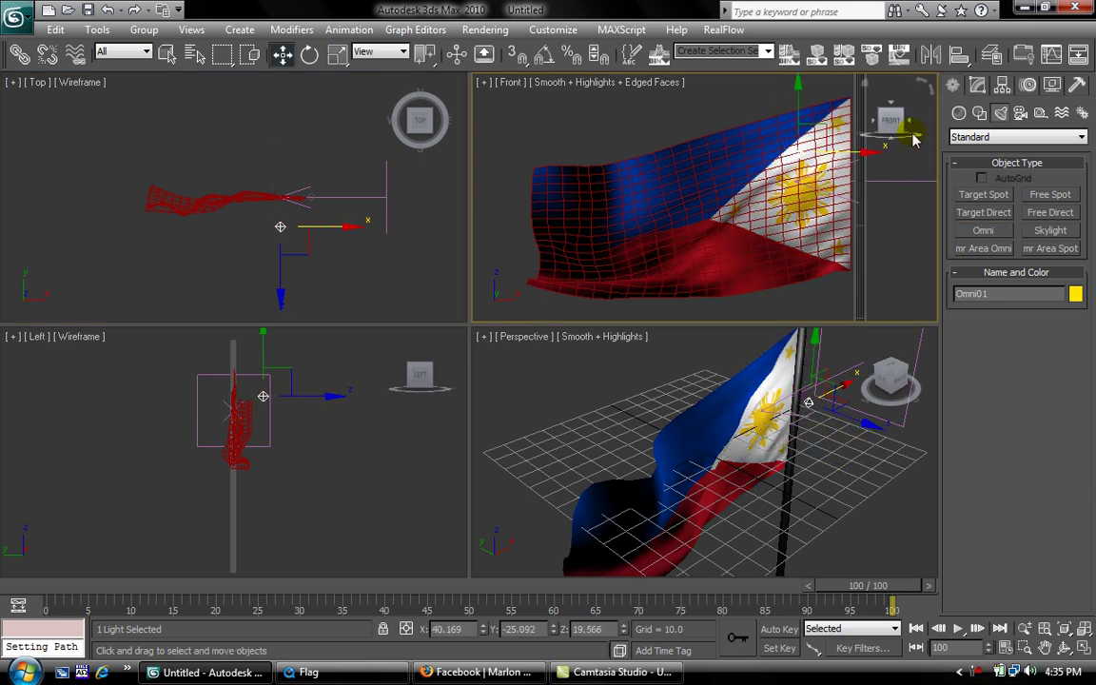
# Switch on the omni light's shadows, keeping Shadow Map as the type.
pyautogui.click(975, 88)
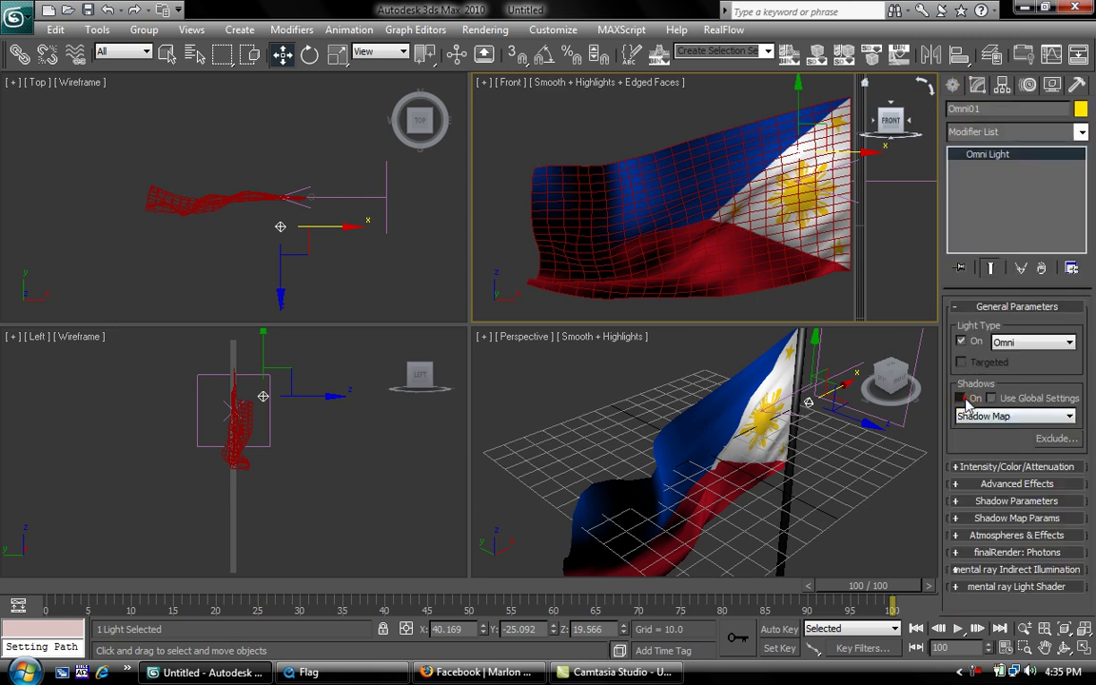
pyautogui.click(967, 416)
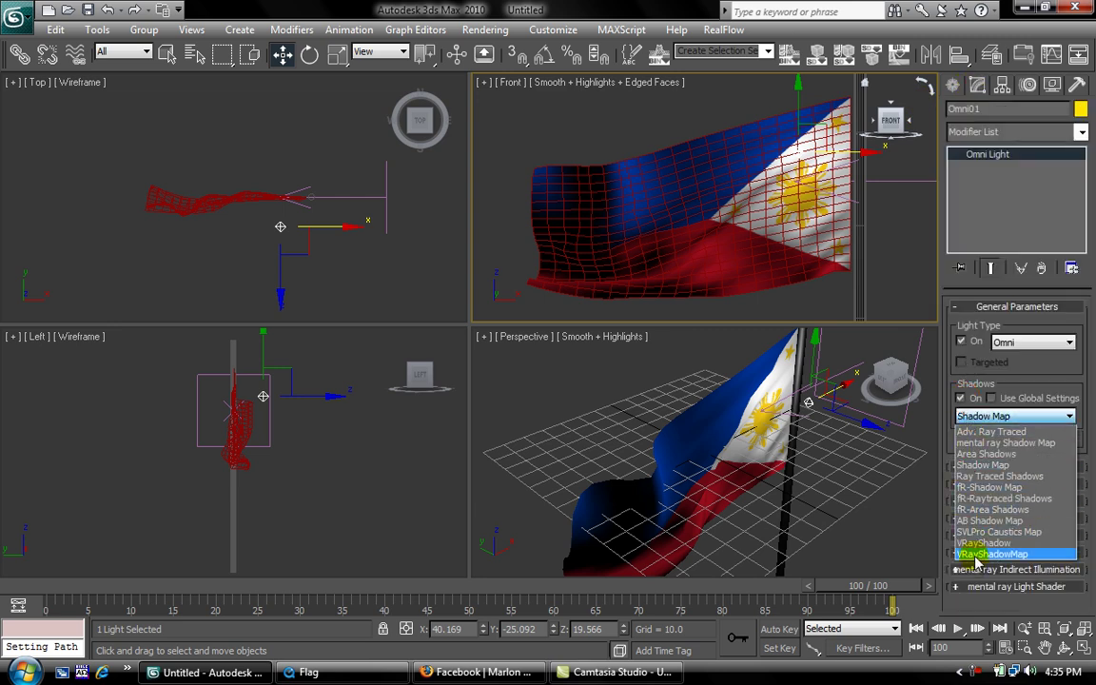
pyautogui.click(977, 417)
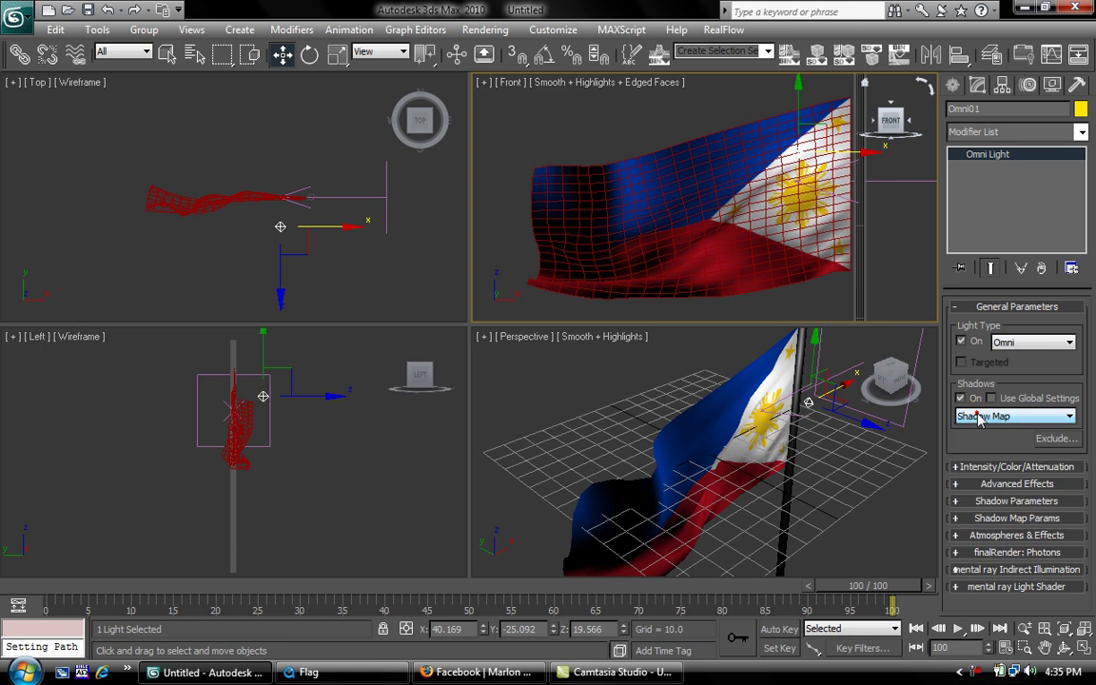
# Place target camera Camera01 aimed at the flag and switch the Front viewport to its view.
pyautogui.click(384, 274)
pyautogui.scroll(-2, 394, 273)
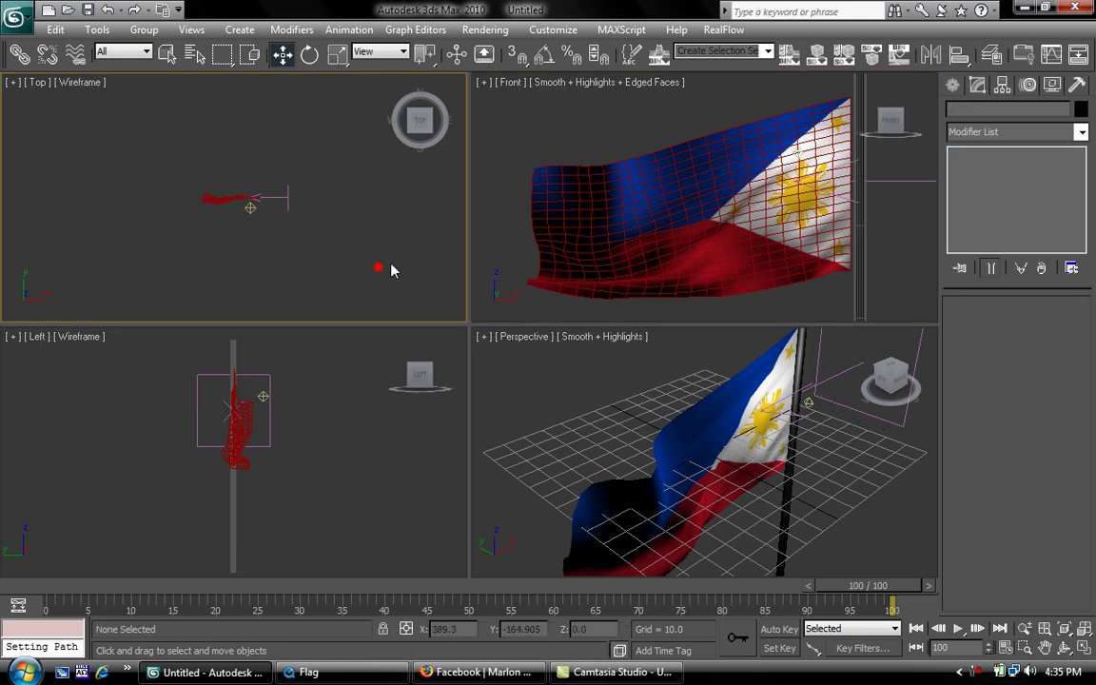
pyautogui.moveTo(390, 270); pyautogui.dragTo(389, 225, button='middle')
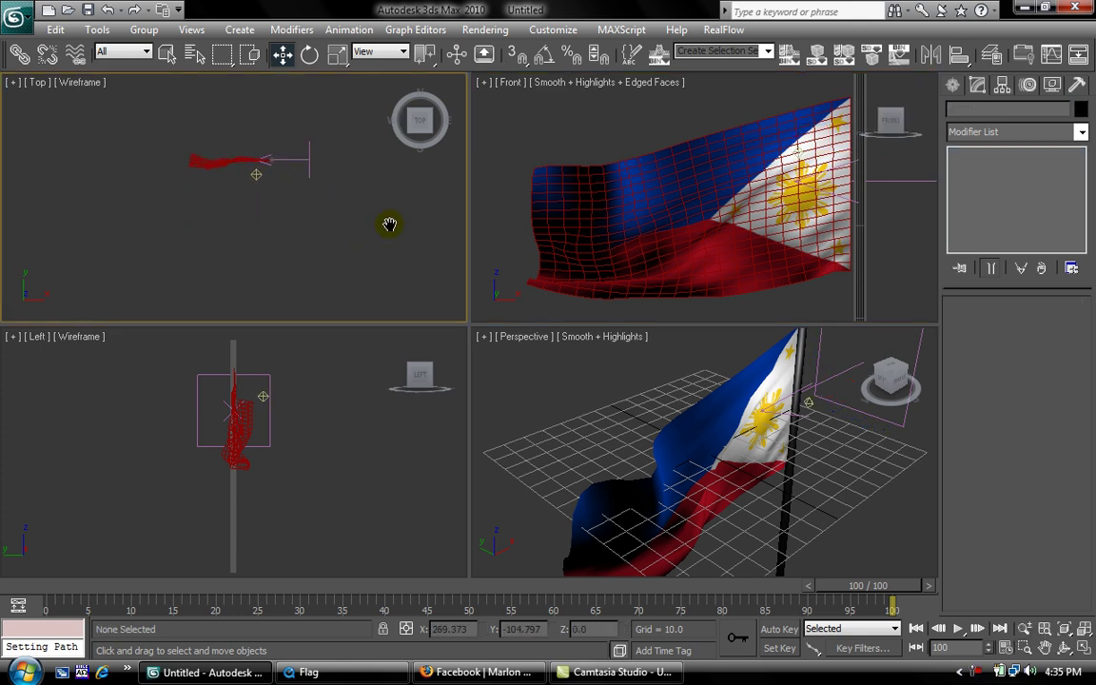
pyautogui.click(954, 86)
pyautogui.click(1020, 112)
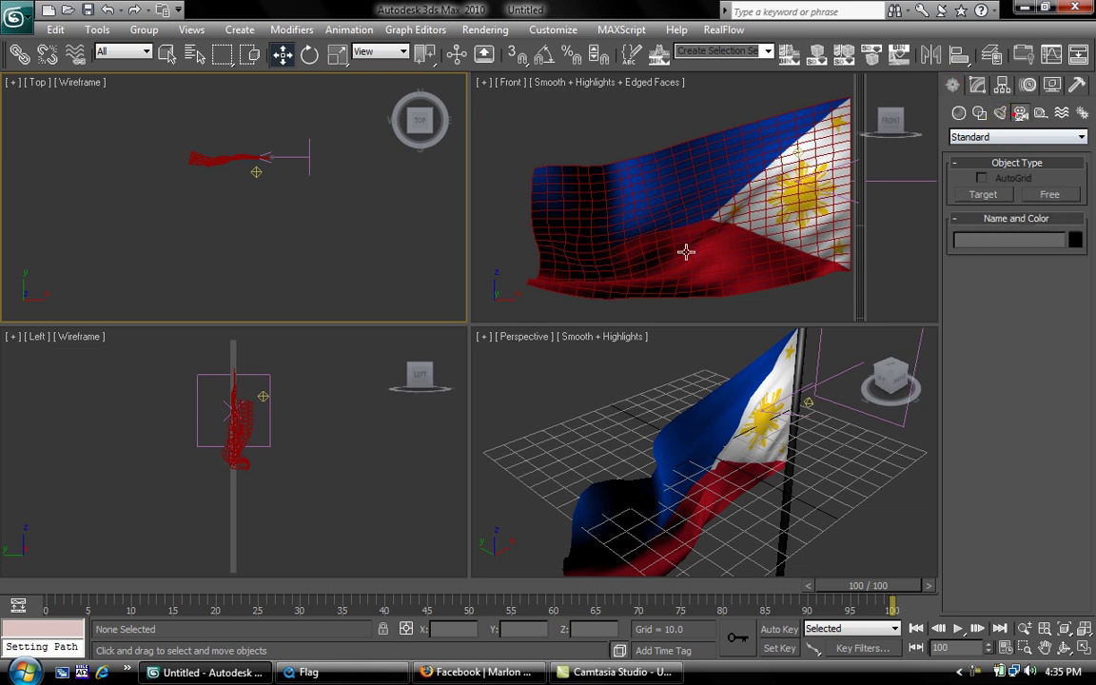
pyautogui.click(973, 195)
pyautogui.click(175, 273)
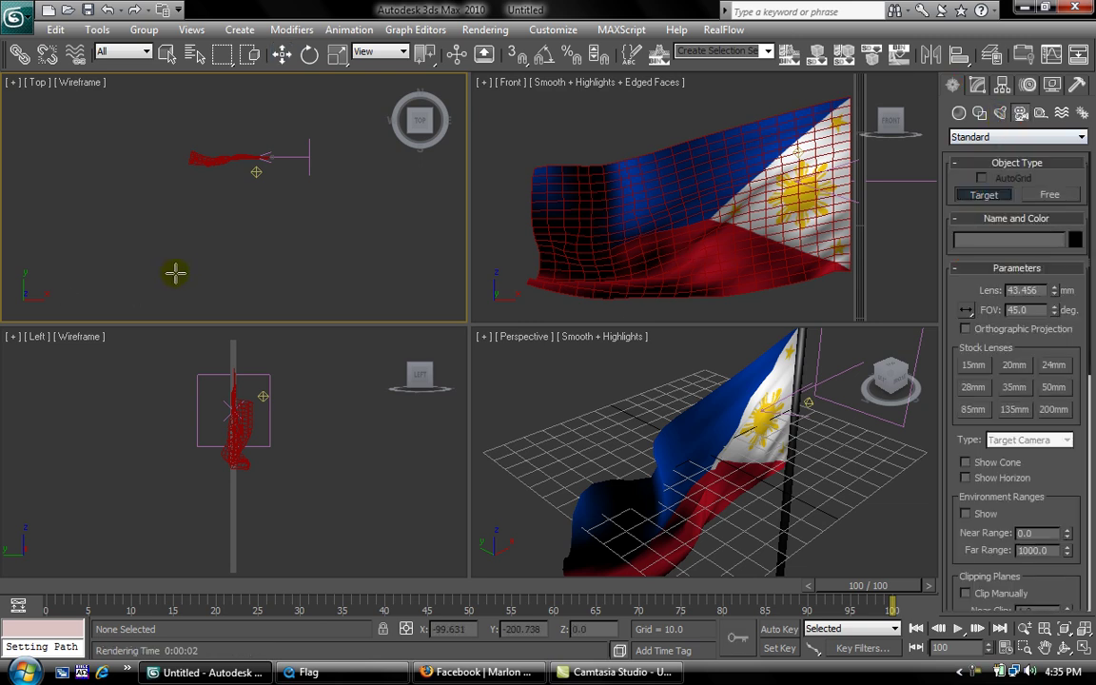
pyautogui.moveTo(190, 271); pyautogui.dragTo(229, 155)
pyautogui.click(555, 107)
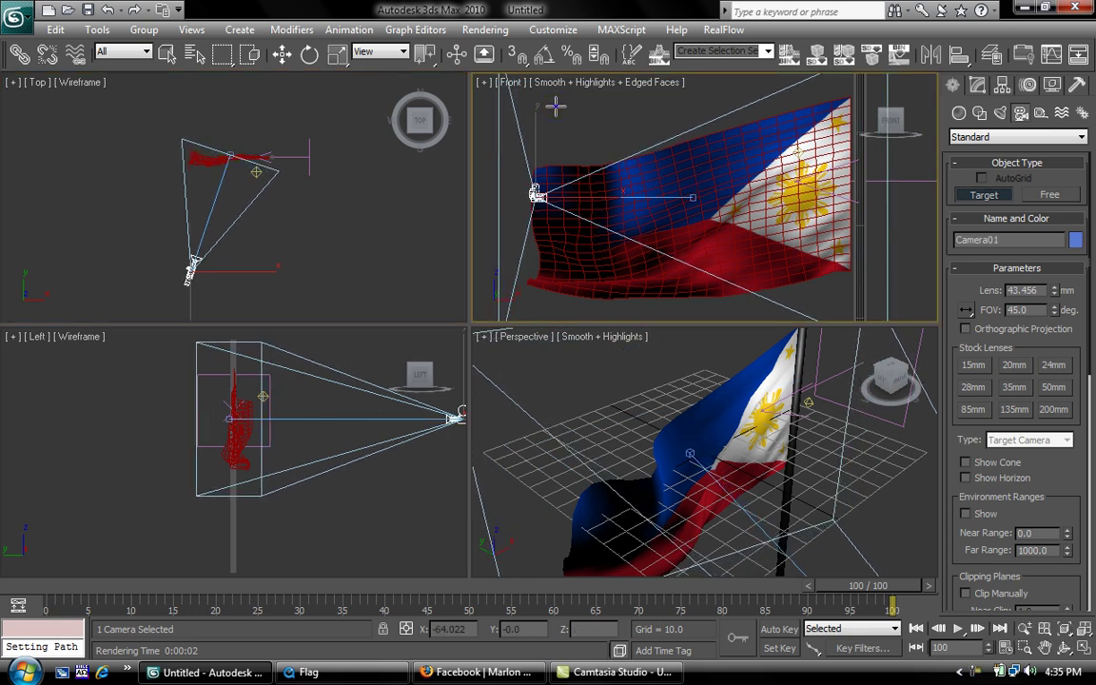
pyautogui.press('c')
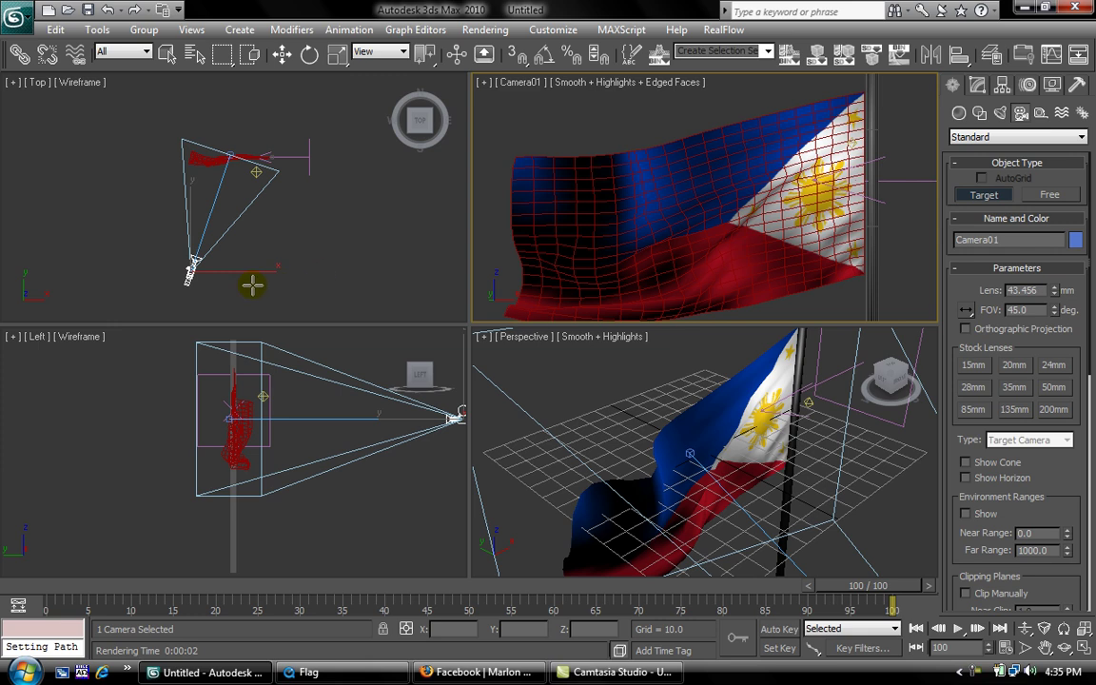
# With Auto Key on at frame 100, move Camera01 right and closer to the flag.
pyautogui.press('n')
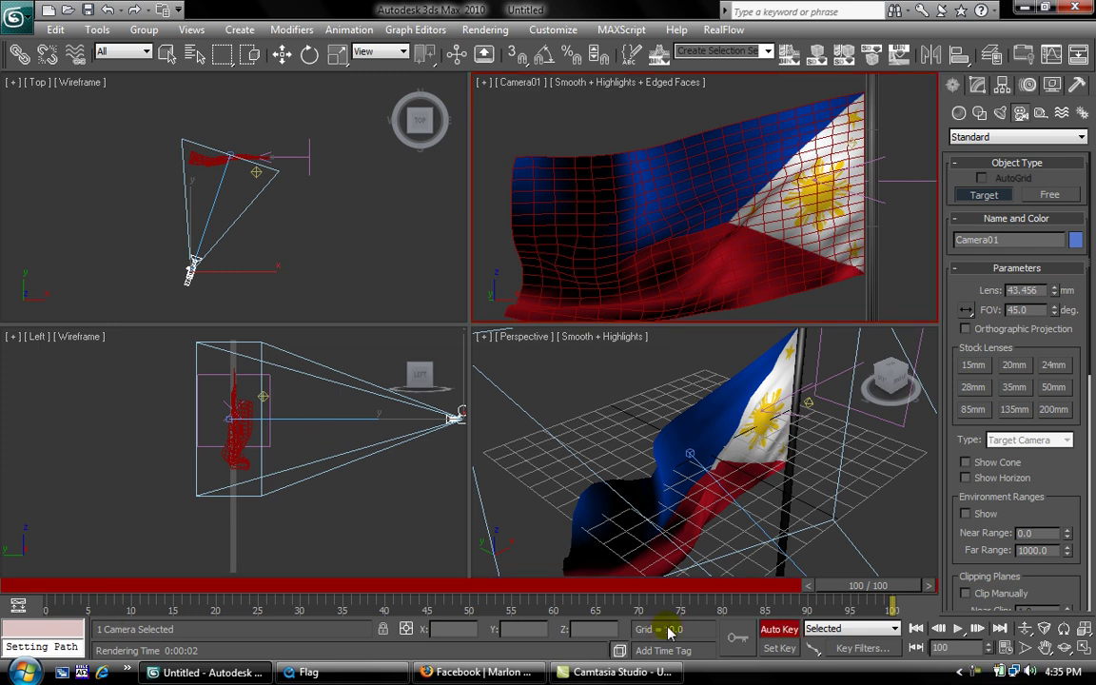
pyautogui.moveTo(868, 591); pyautogui.dragTo(883, 592)
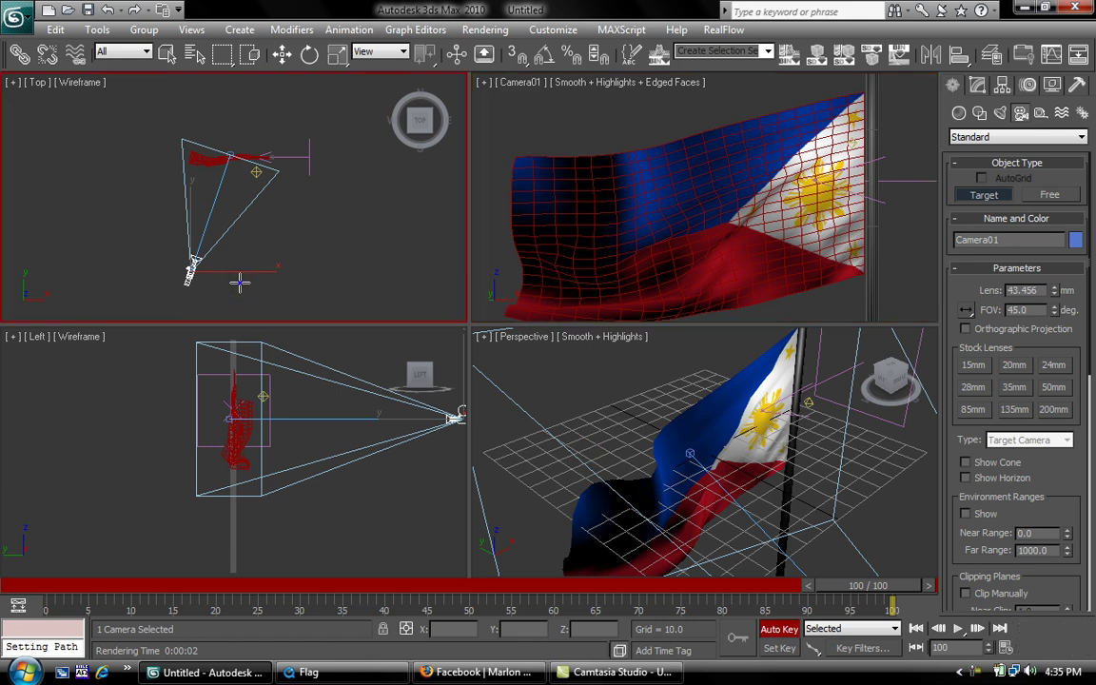
pyautogui.press('w')
pyautogui.moveTo(256, 277); pyautogui.dragTo(302, 277)
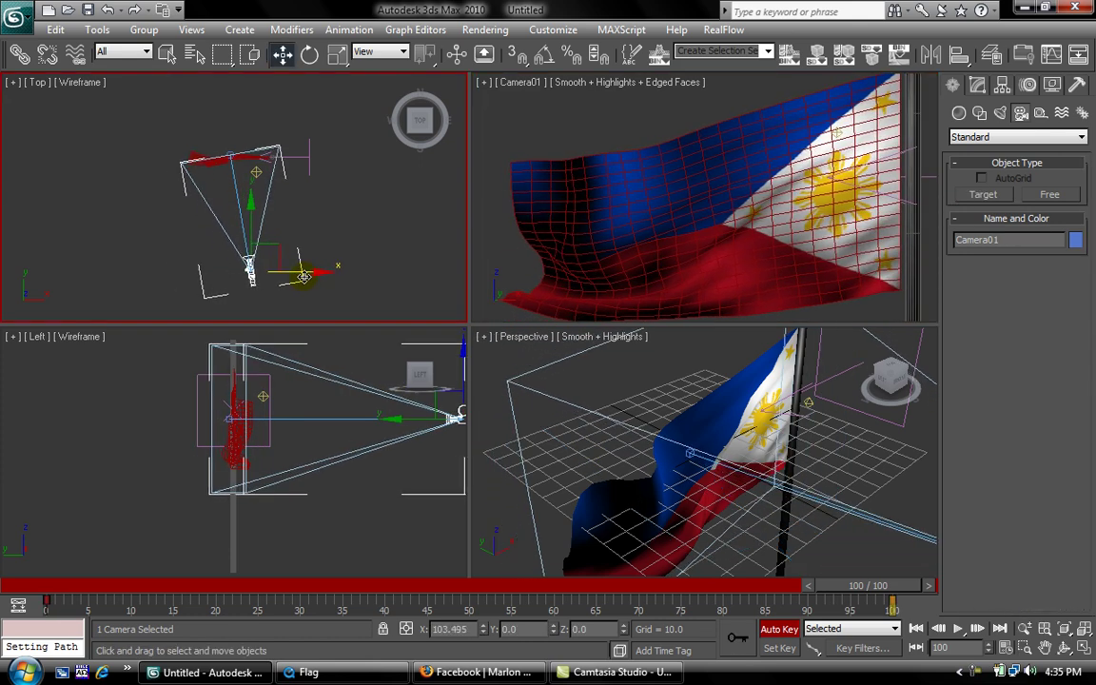
pyautogui.moveTo(254, 241); pyautogui.dragTo(254, 227)
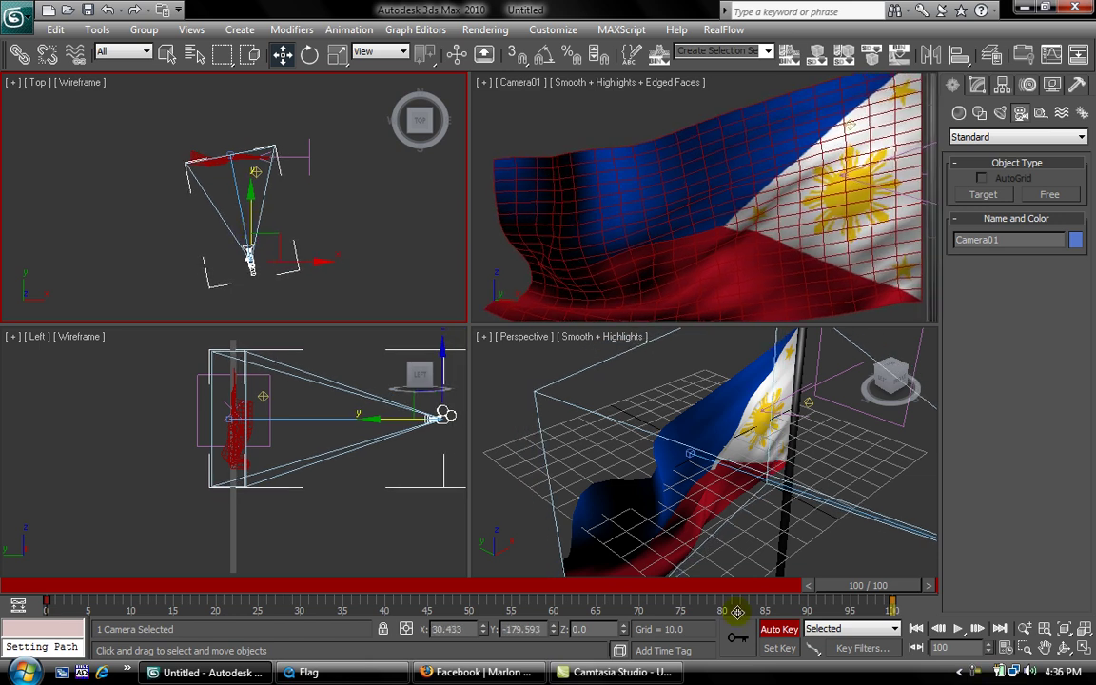
# Turn off Auto Key, return to frame 0, and maximize the Camera01 viewport.
pyautogui.click(780, 629)
pyautogui.press('Home')
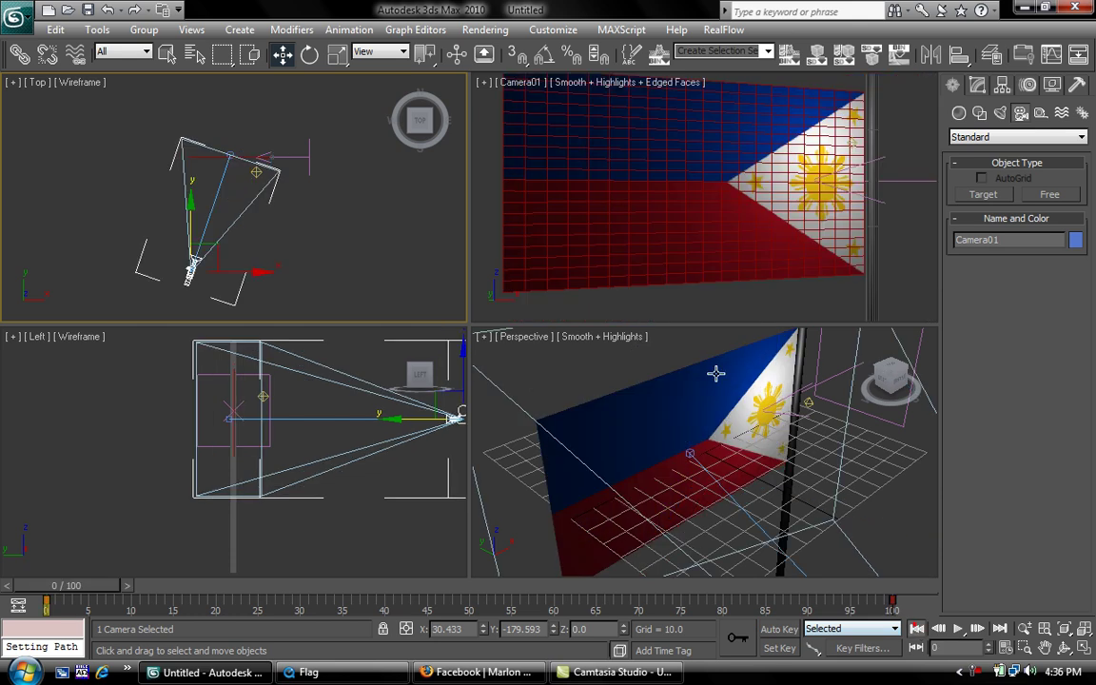
pyautogui.rightClick(477, 211)
pyautogui.hotkey('alt', 'w')
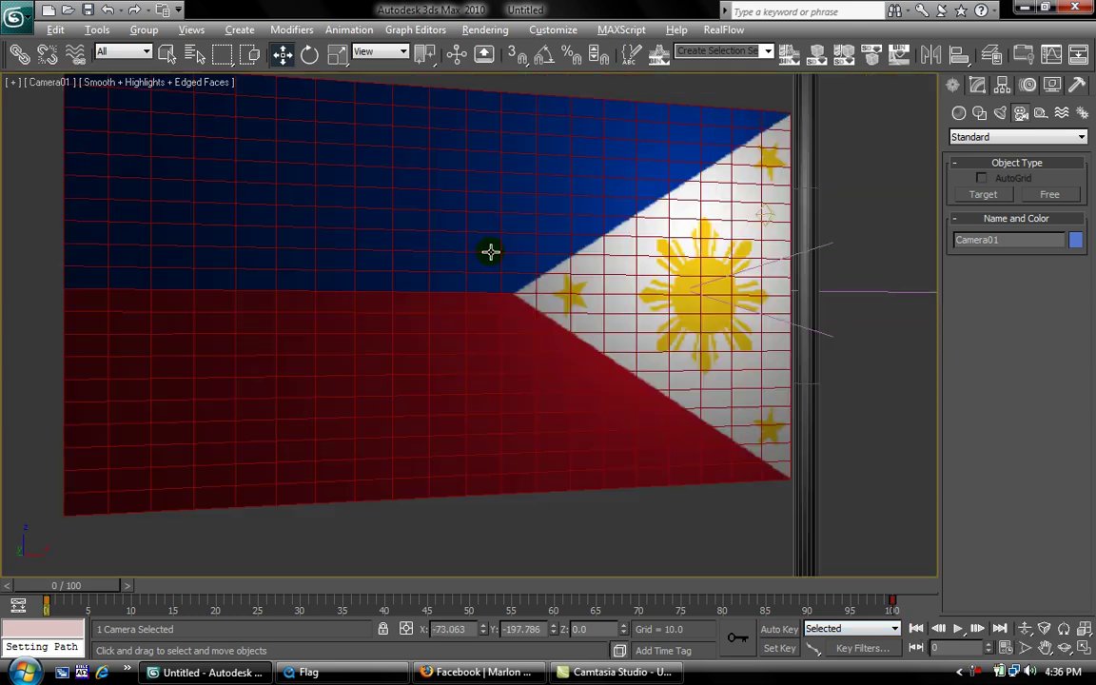
# Play the flag animation, stop at frame 62, and render a test frame.
pyautogui.click(958, 630)
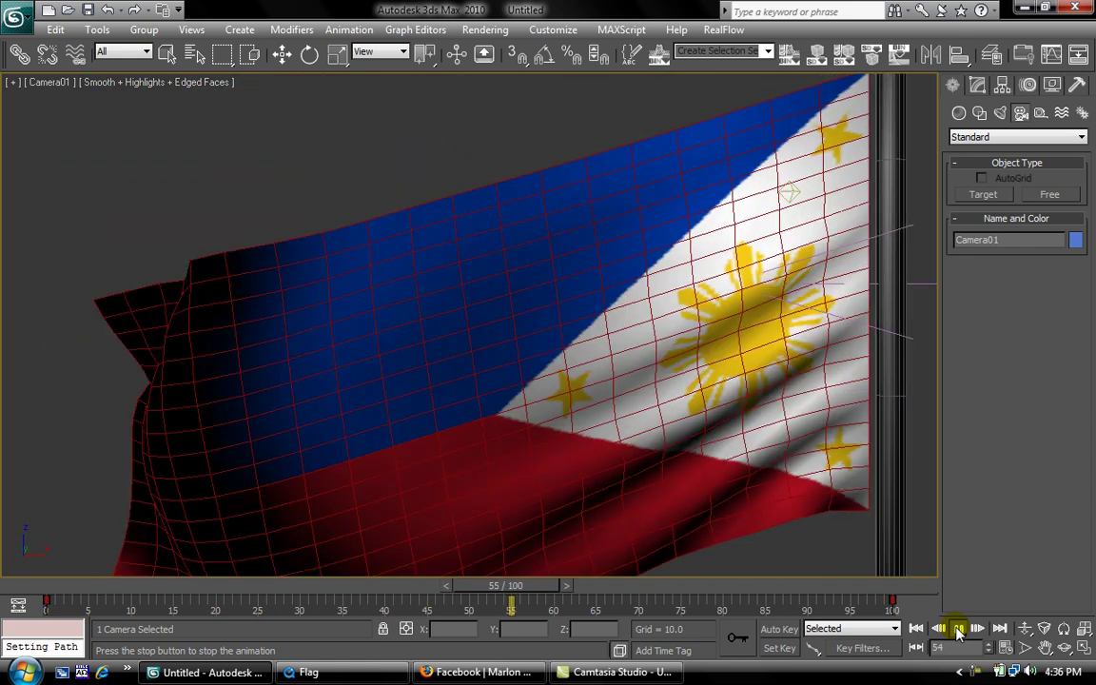
pyautogui.click(958, 630)
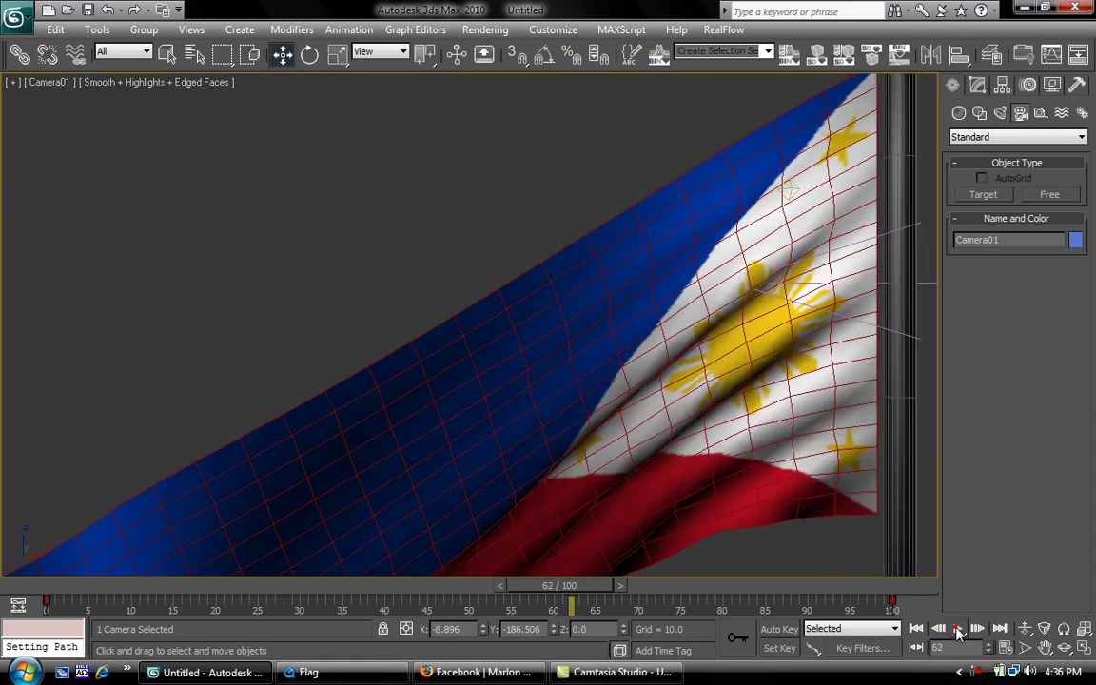
pyautogui.hotkey('shift', 'q')
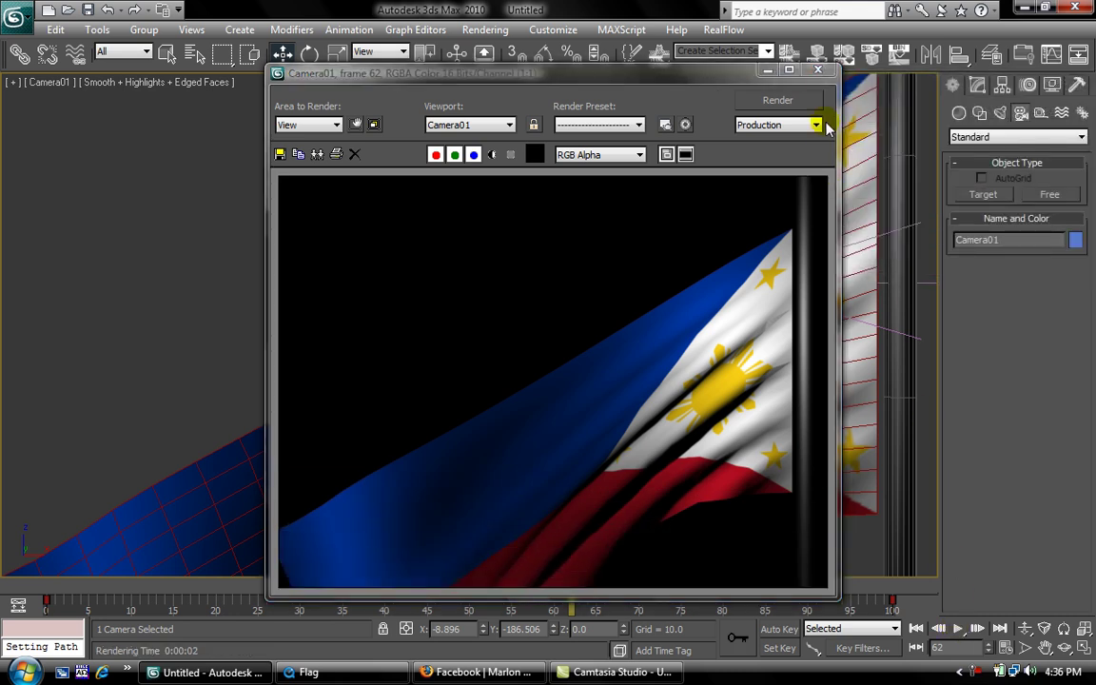
pyautogui.click(811, 73)
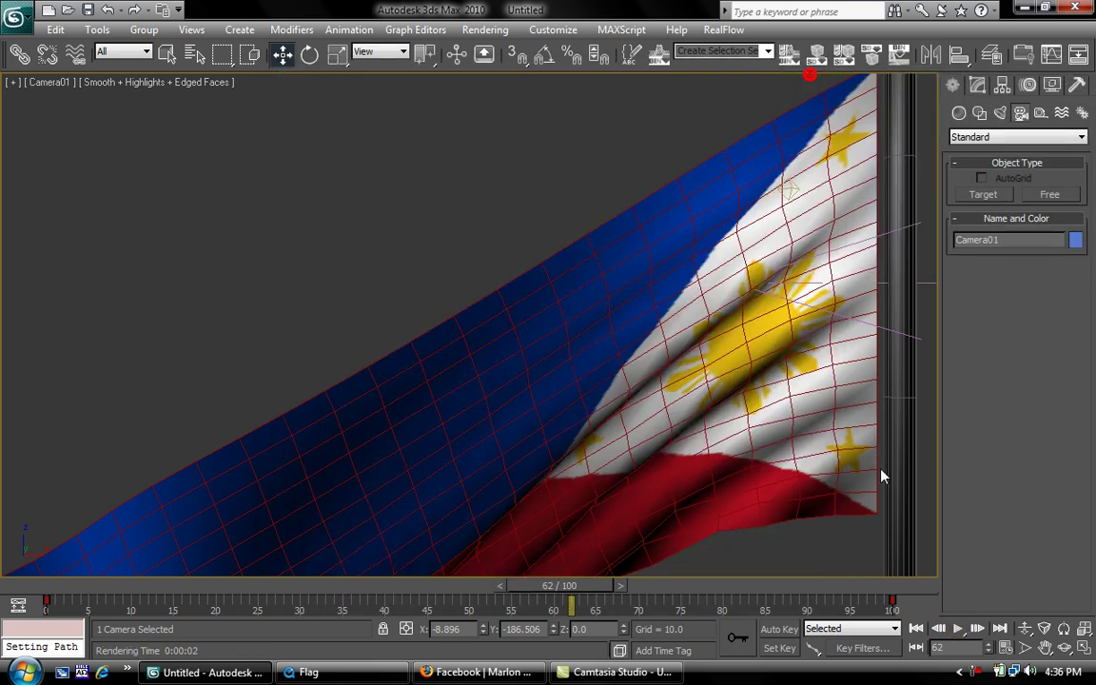
# Dolly Camera01 back slightly and re-render frame 62 to check the framing.
pyautogui.click(1024, 629)
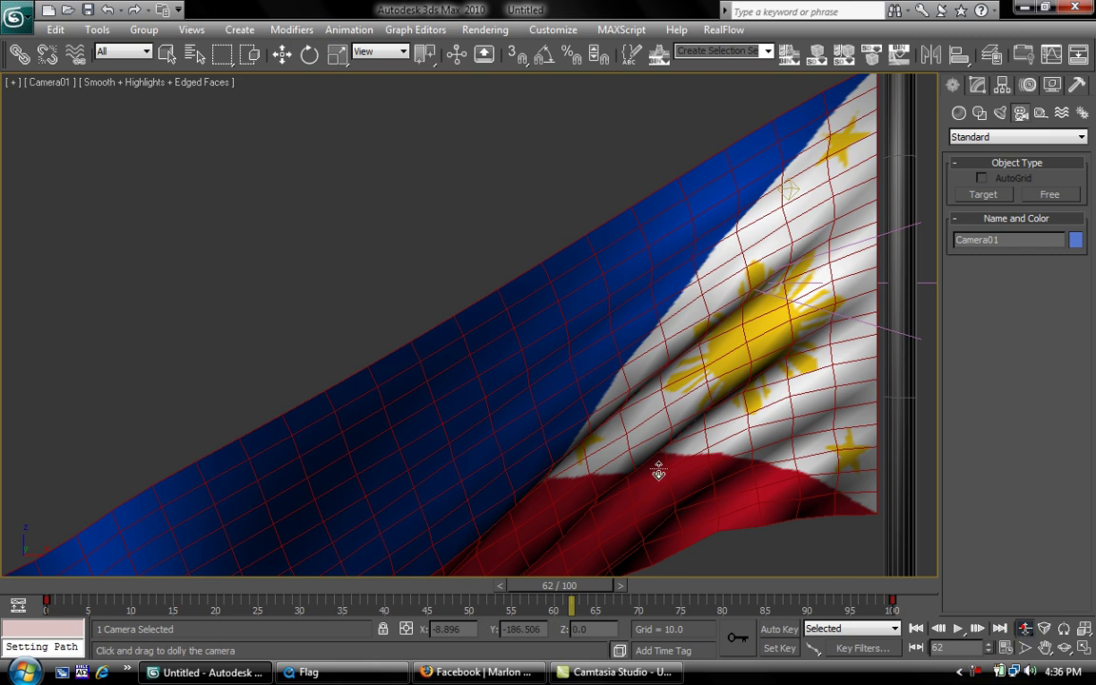
pyautogui.moveTo(644, 459); pyautogui.dragTo(743, 518)
pyautogui.hotkey('shift', 'q')
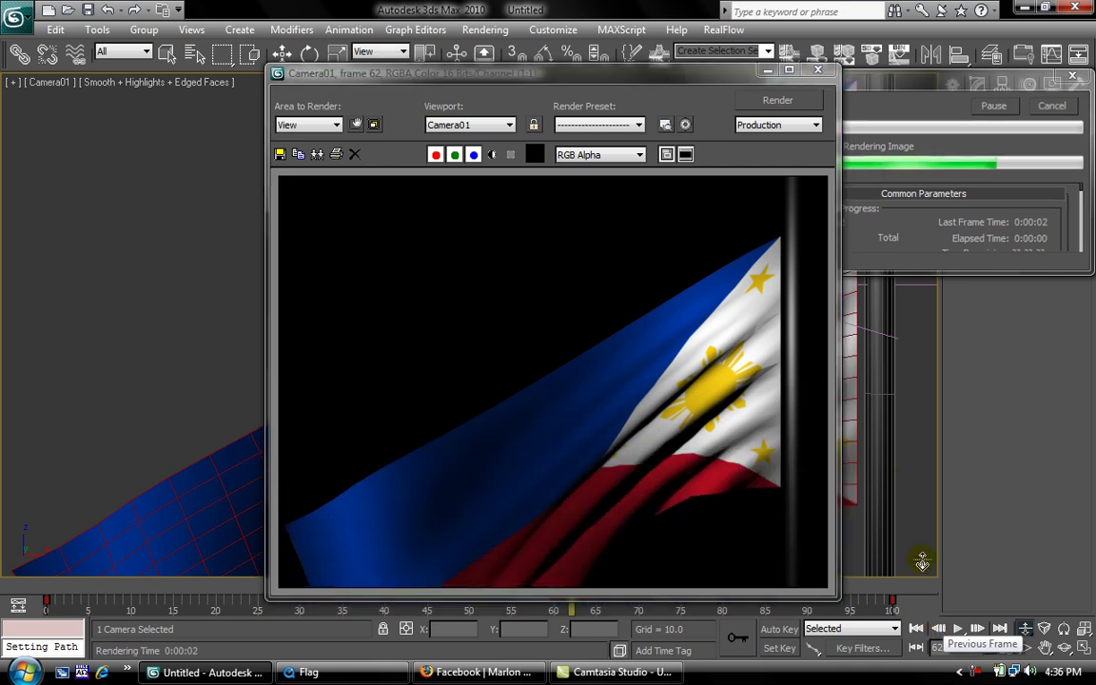
pyautogui.click(817, 71)
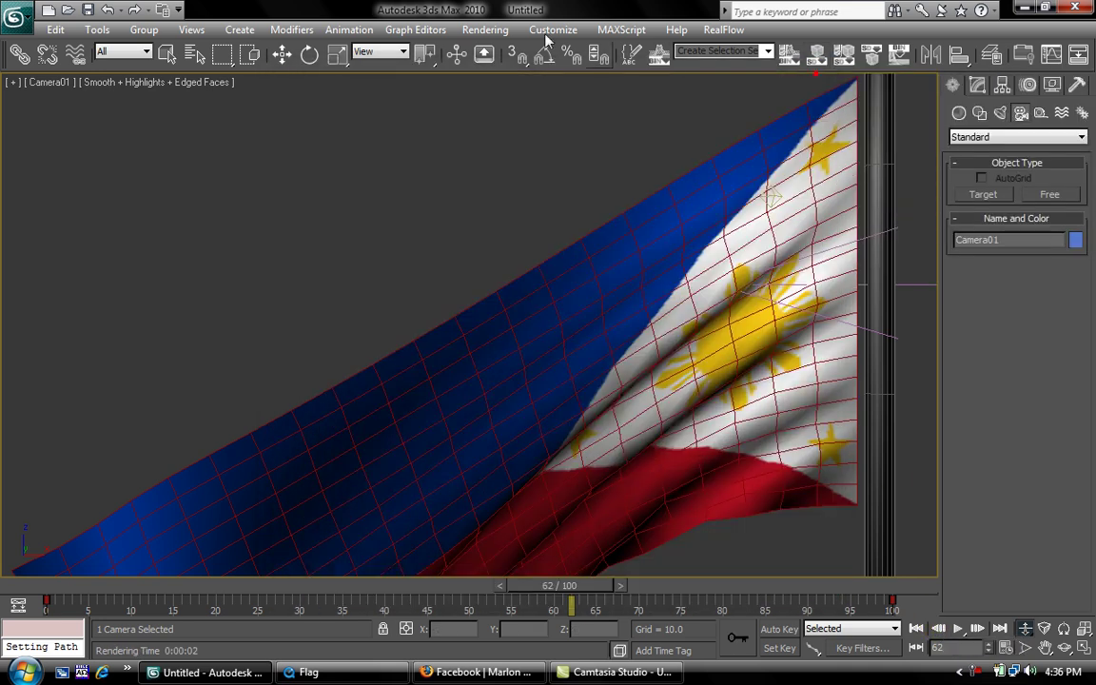
pyautogui.click(485, 29)
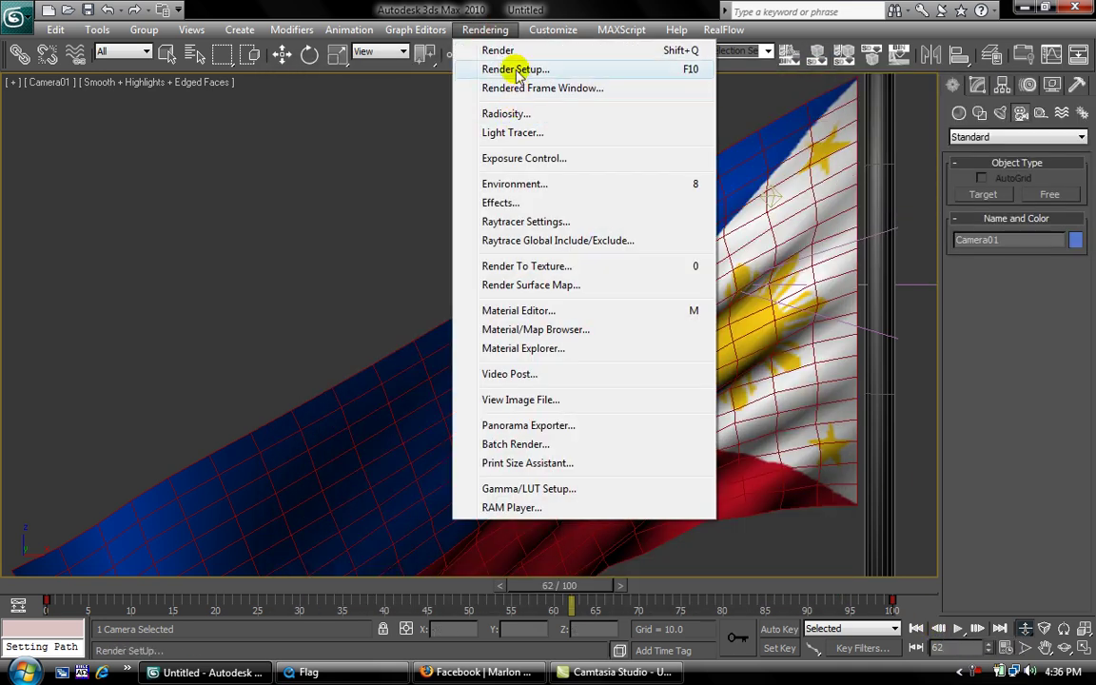
# Open Render Setup and set the output size to 720x486.
pyautogui.click(514, 69)
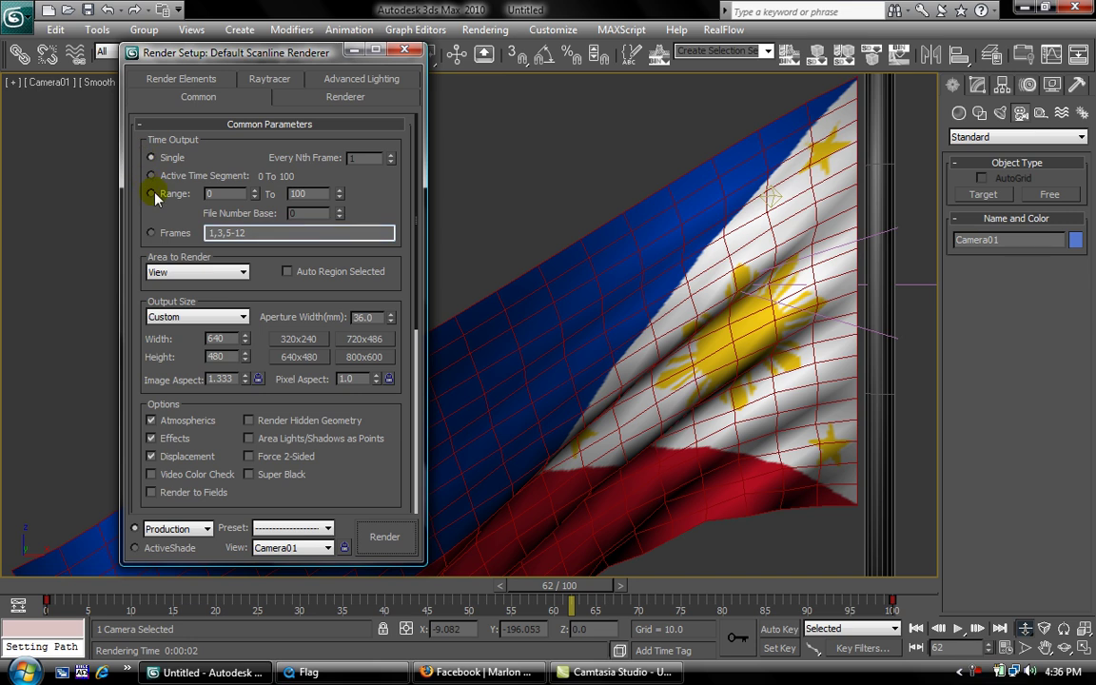
pyautogui.click(364, 340)
pyautogui.moveTo(367, 447); pyautogui.dragTo(392, 392)
pyautogui.moveTo(362, 465); pyautogui.dragTo(357, 231)
# Save the render output as AVI file Flag.avi with default compression, then bring up the Flag video.
pyautogui.click(364, 394)
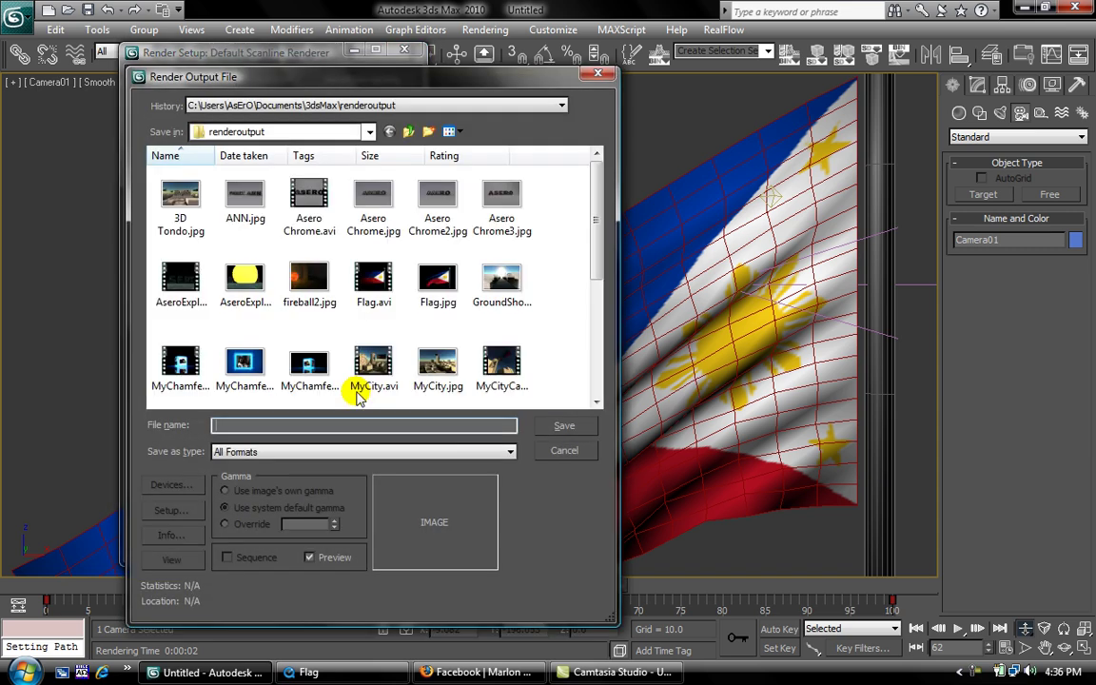
pyautogui.click(317, 451)
pyautogui.click(252, 479)
pyautogui.click(283, 424)
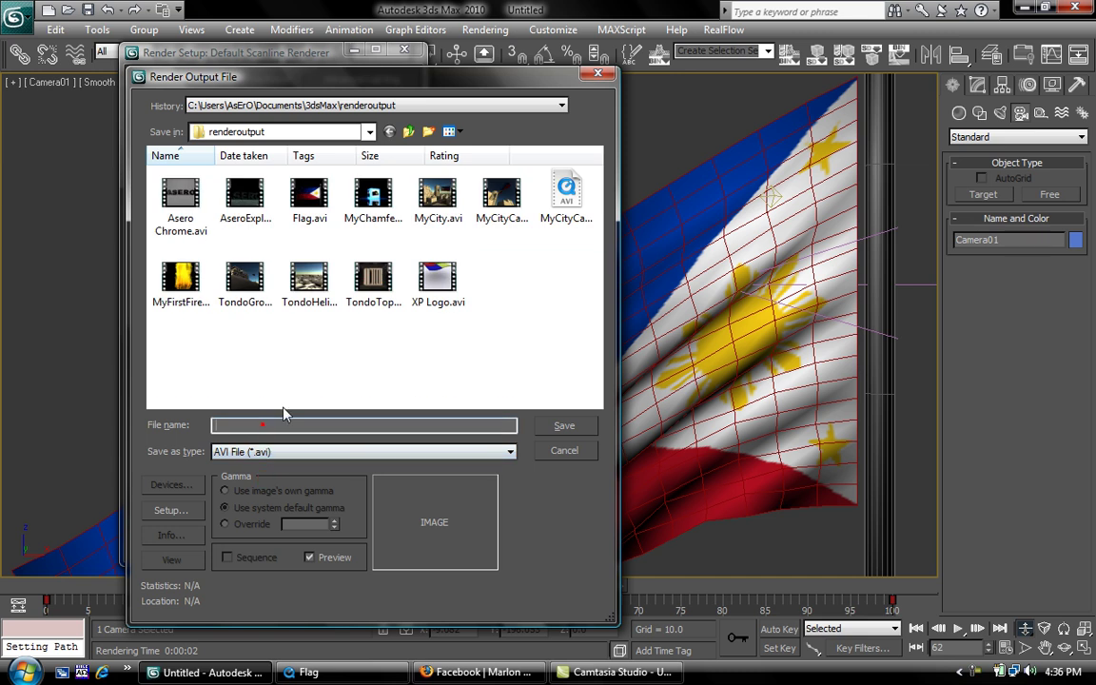
pyautogui.write('Flag')
pyautogui.press('Return')
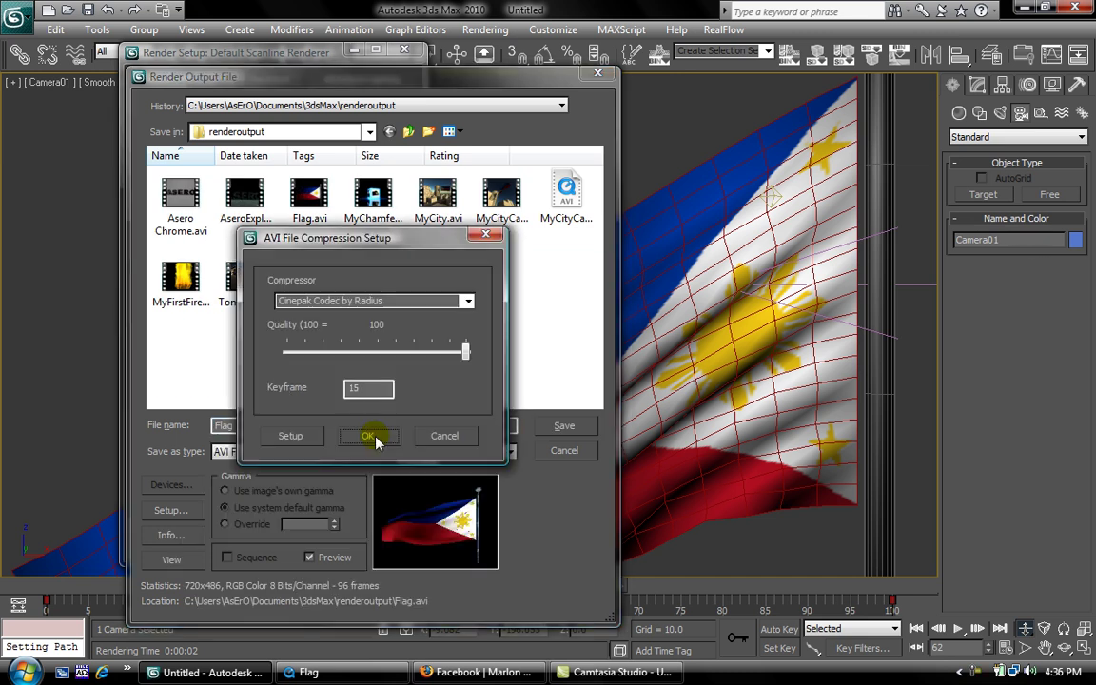
pyautogui.click(372, 435)
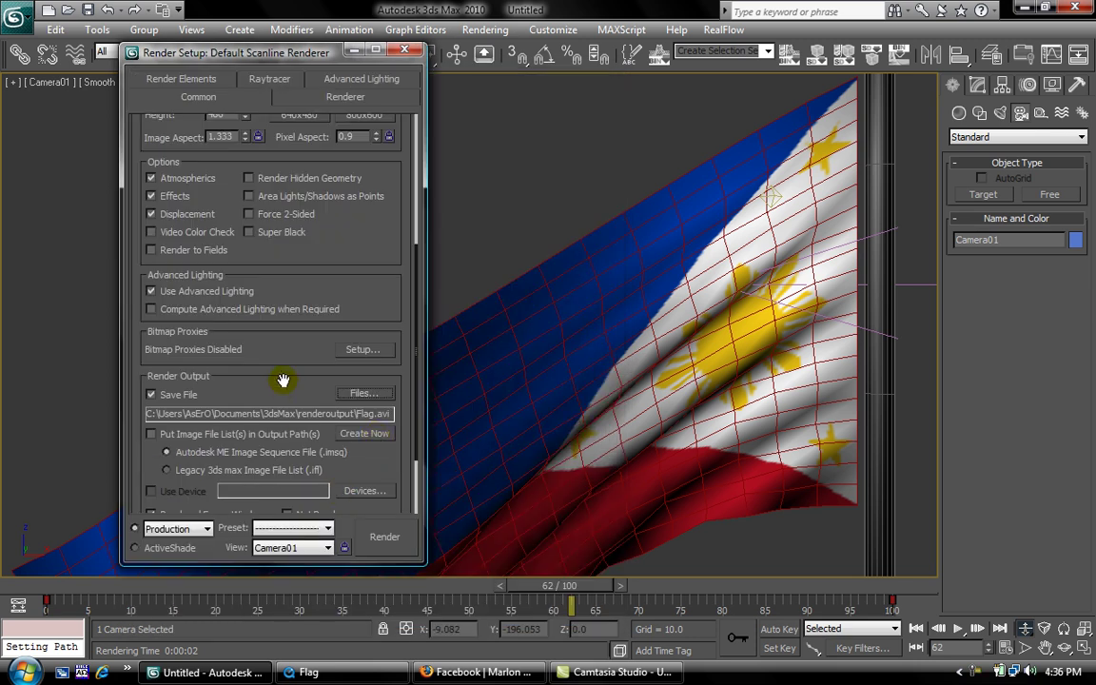
pyautogui.moveTo(282, 386); pyautogui.dragTo(287, 372)
pyautogui.click(353, 50)
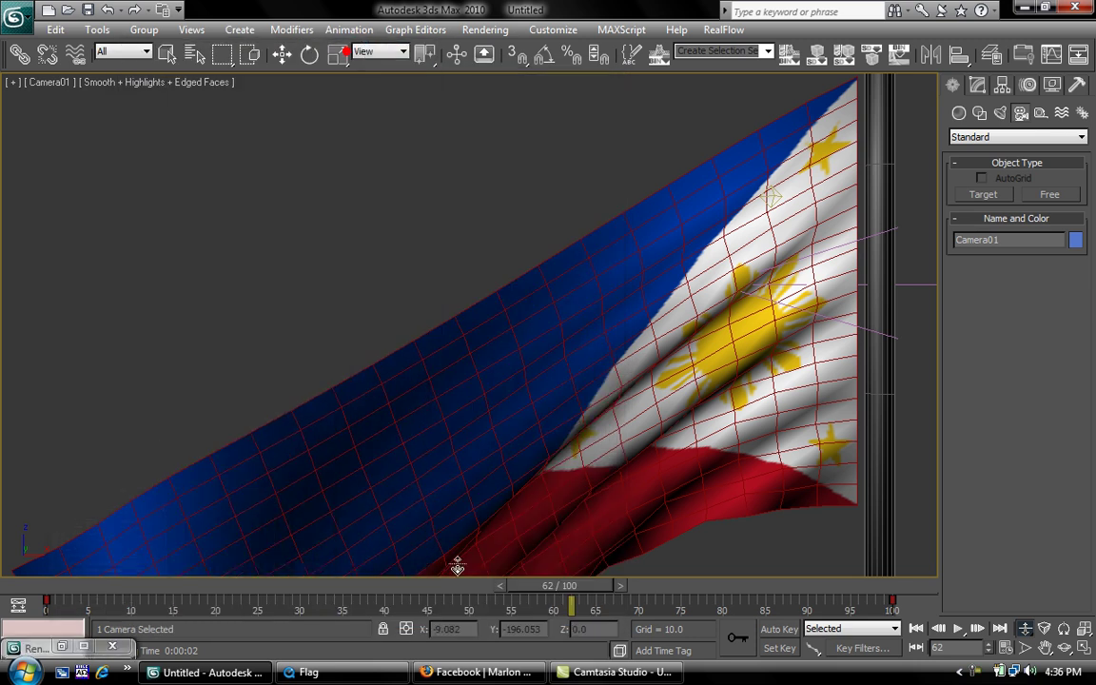
pyautogui.click(369, 672)
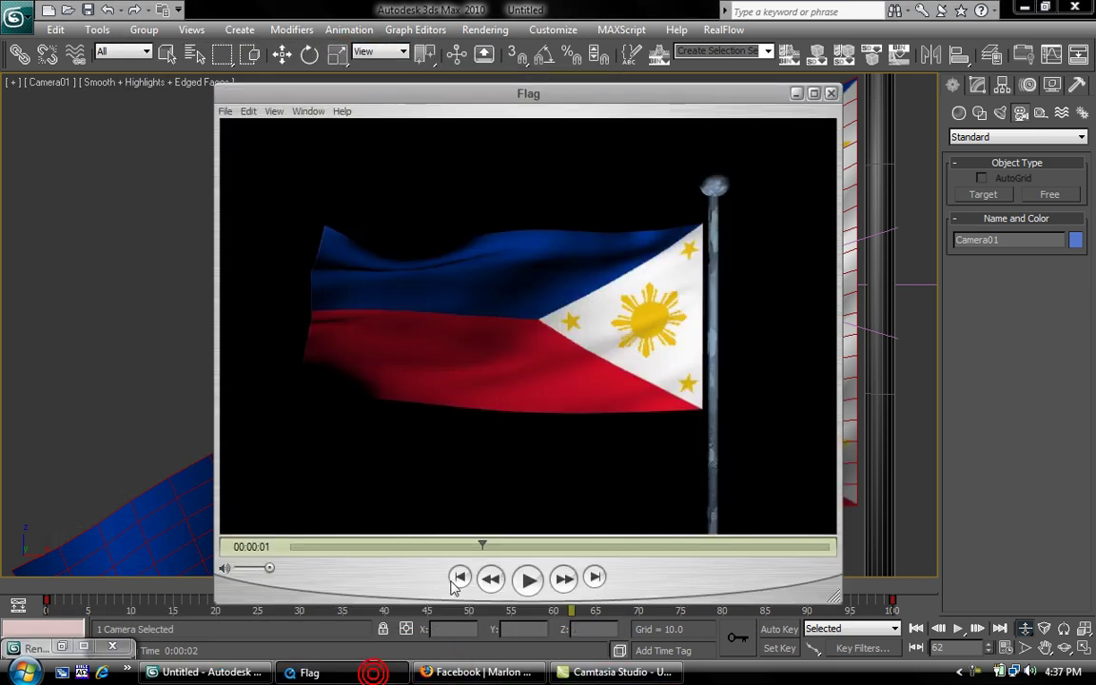
# Play the Flag video in QuickTime and pause it at about 00:00:02.
pyautogui.click(526, 580)
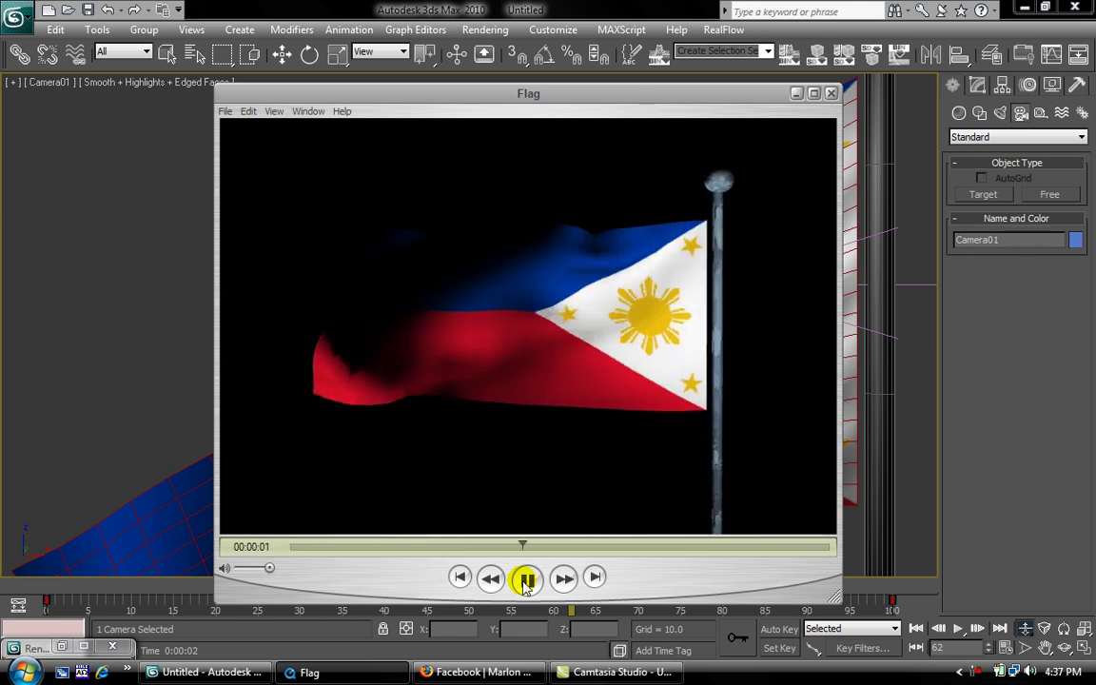
pyautogui.click(526, 579)
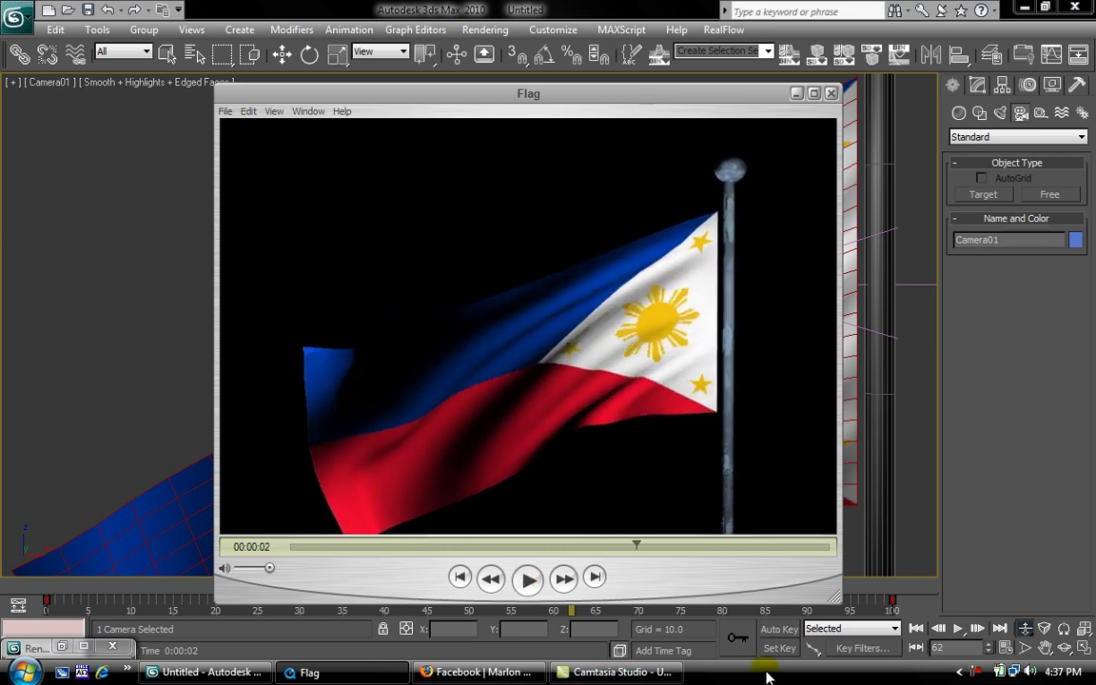
pyautogui.click(979, 674)
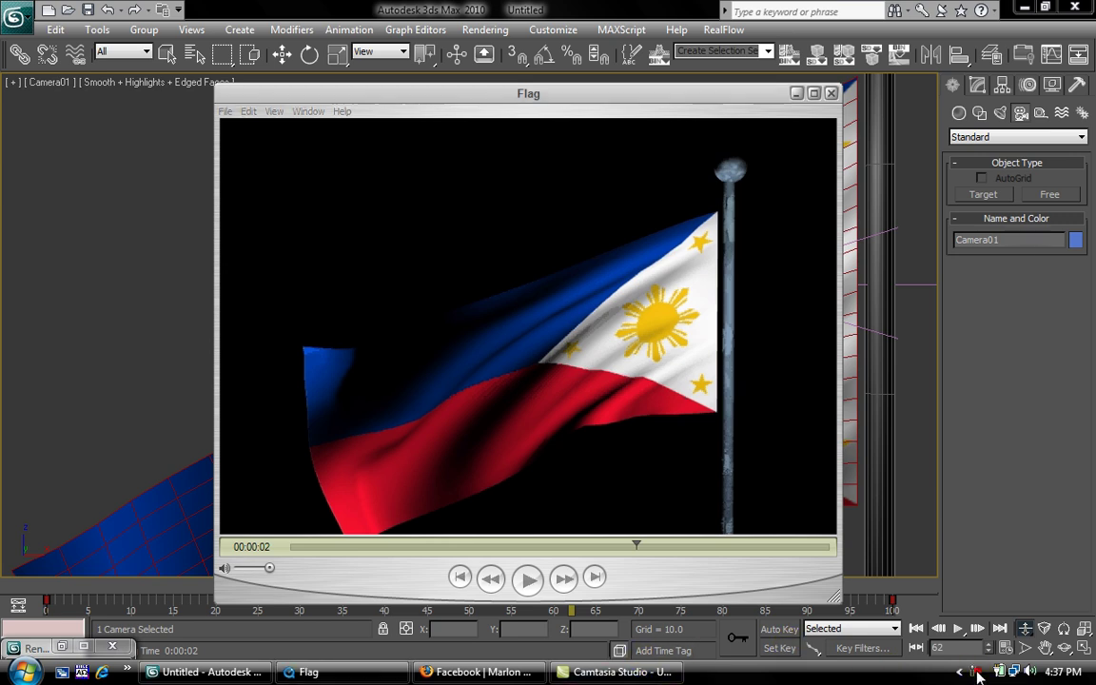